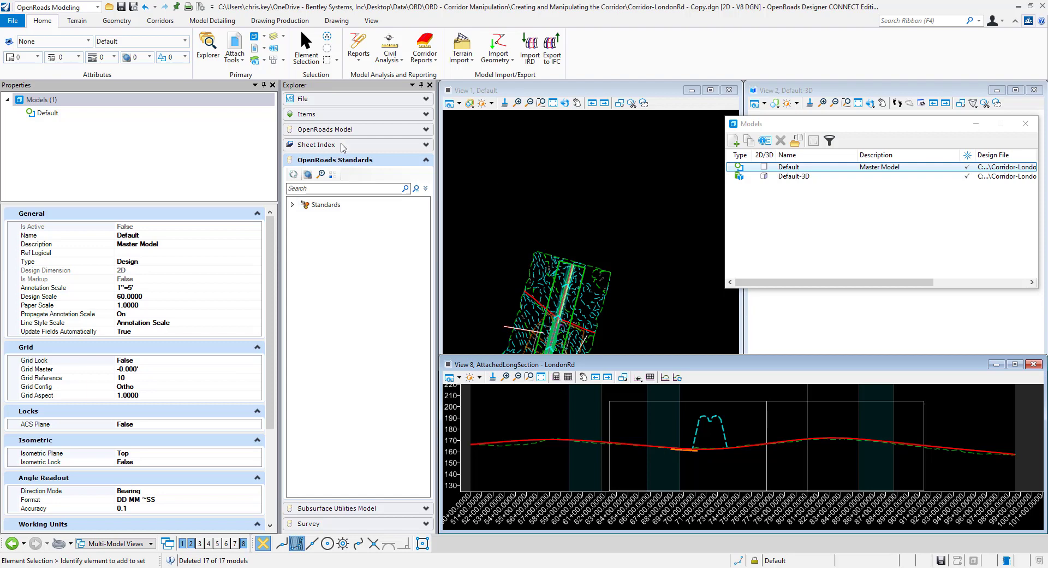
Step: Open the annotation list of the linear Profile Annotation group in the standards of Corridor-LondonRd - Copy.dgn
click(293, 205)
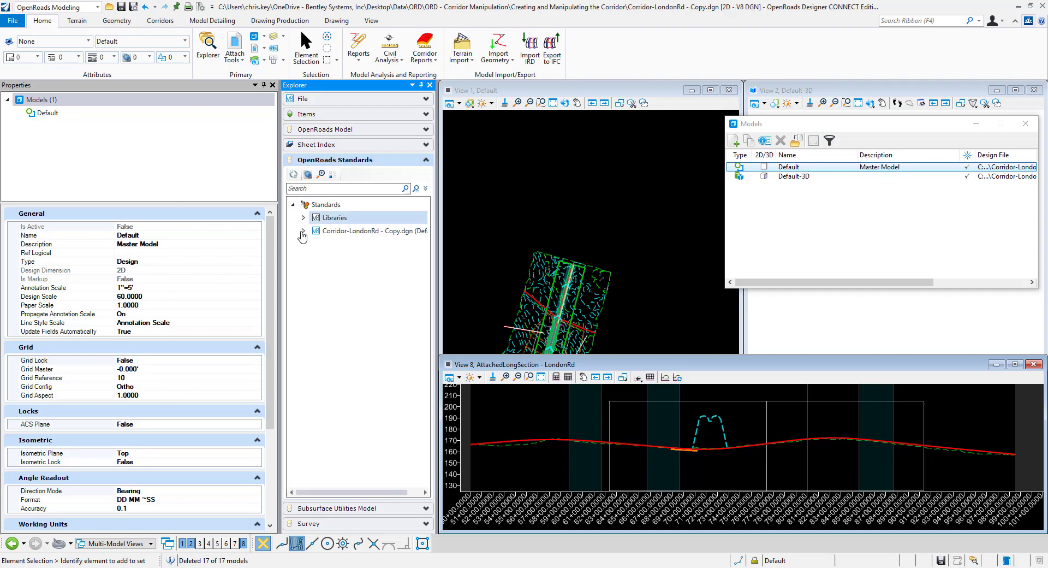
click(304, 231)
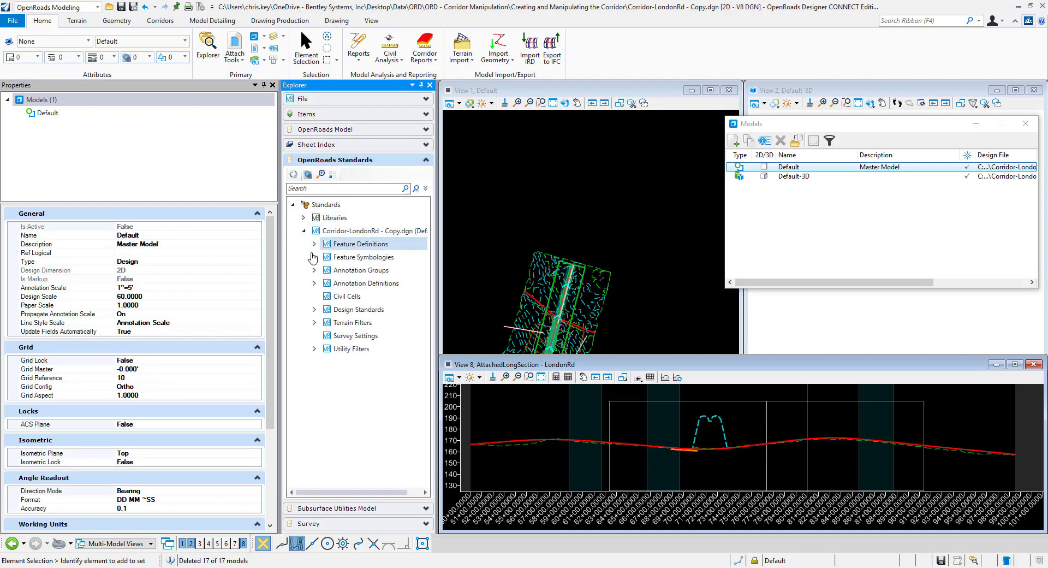
click(315, 270)
click(325, 295)
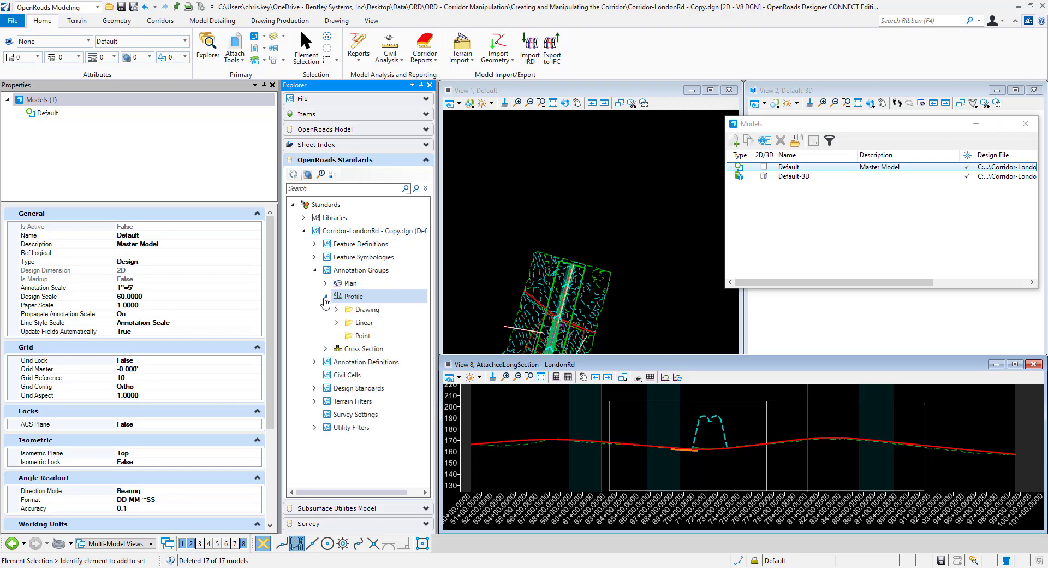
click(335, 323)
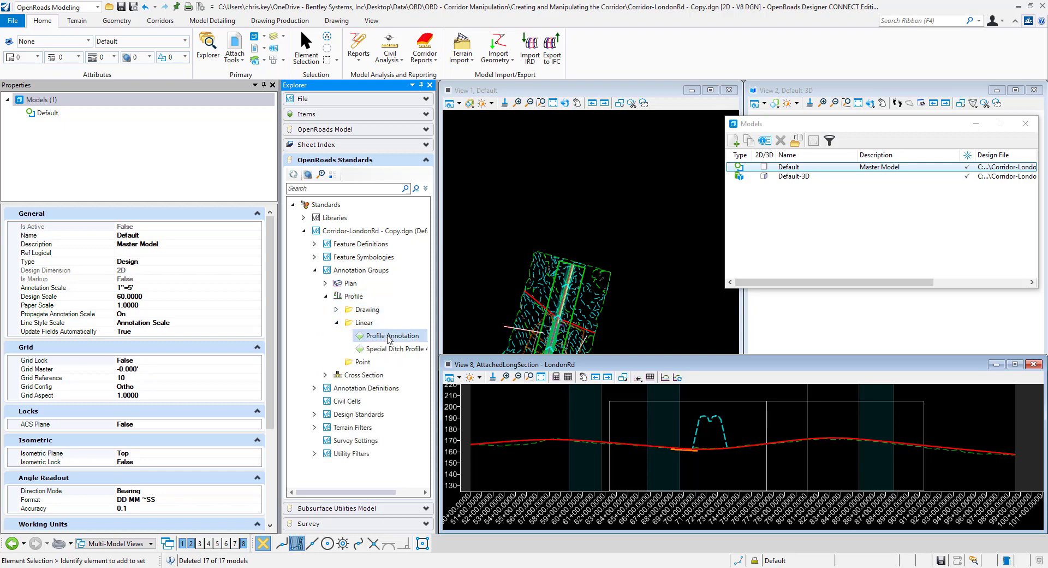
click(390, 336)
click(232, 236)
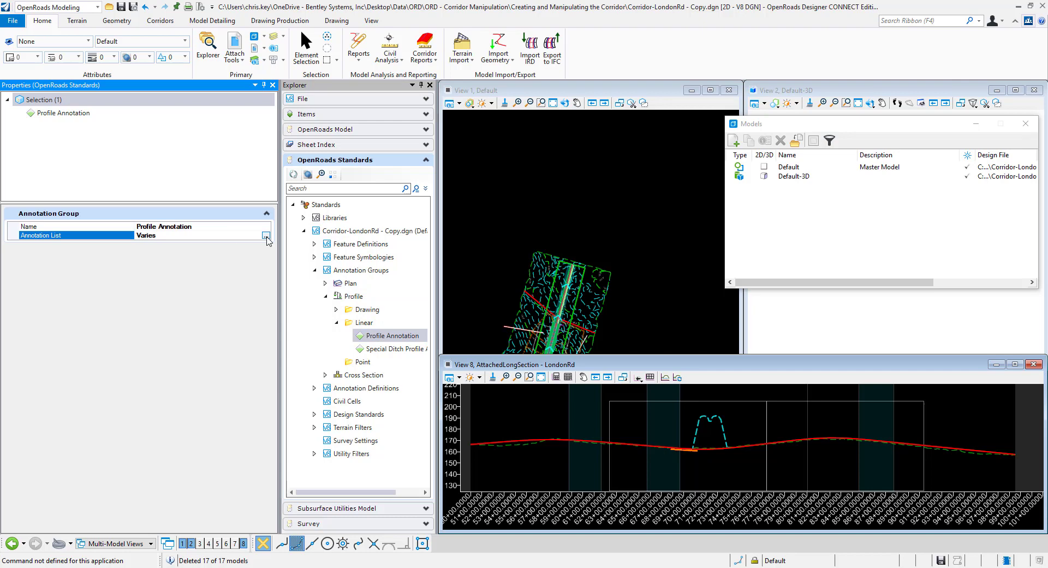
click(265, 235)
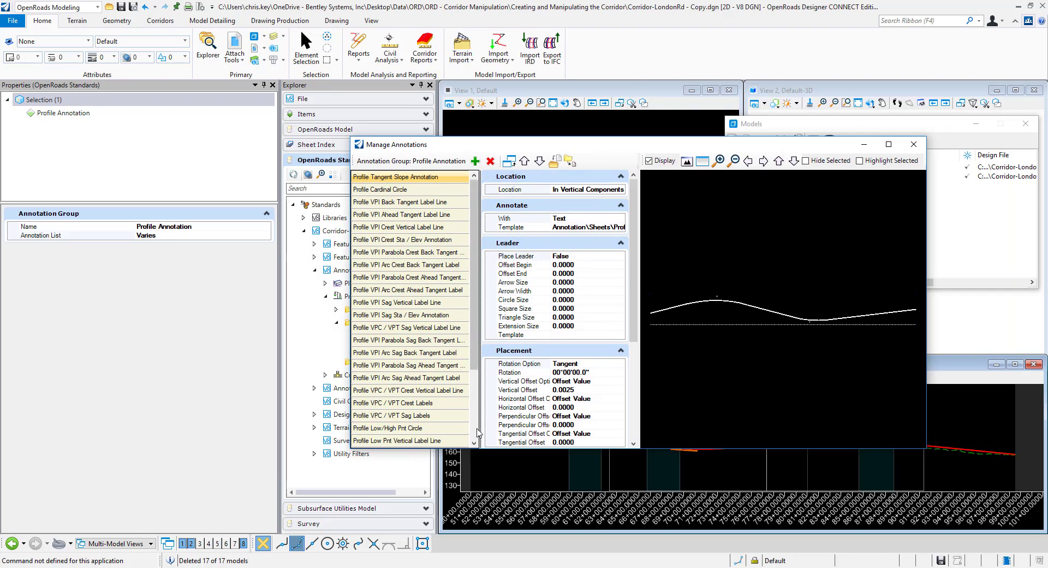
Step: Inspect the station location settings of the Profile Strip Grade Annotation and close the annotation manager
scroll(465, 442, down, 3)
click(391, 440)
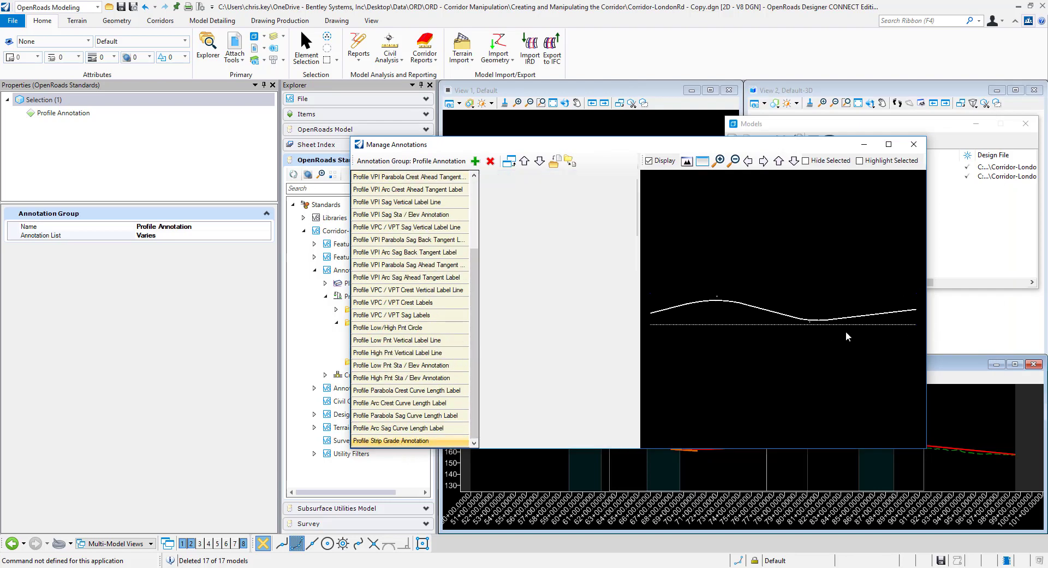
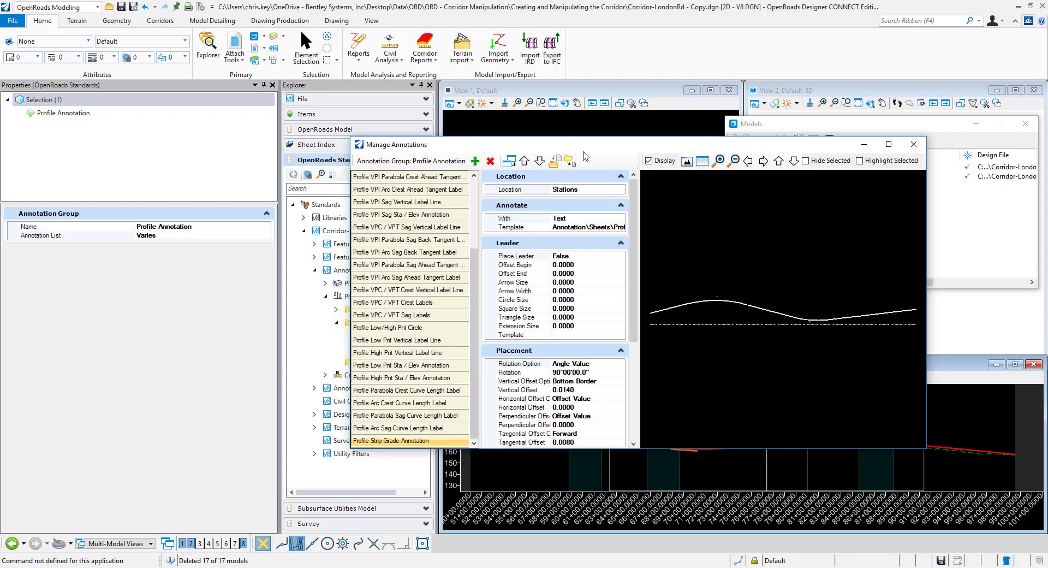
click(608, 190)
click(620, 190)
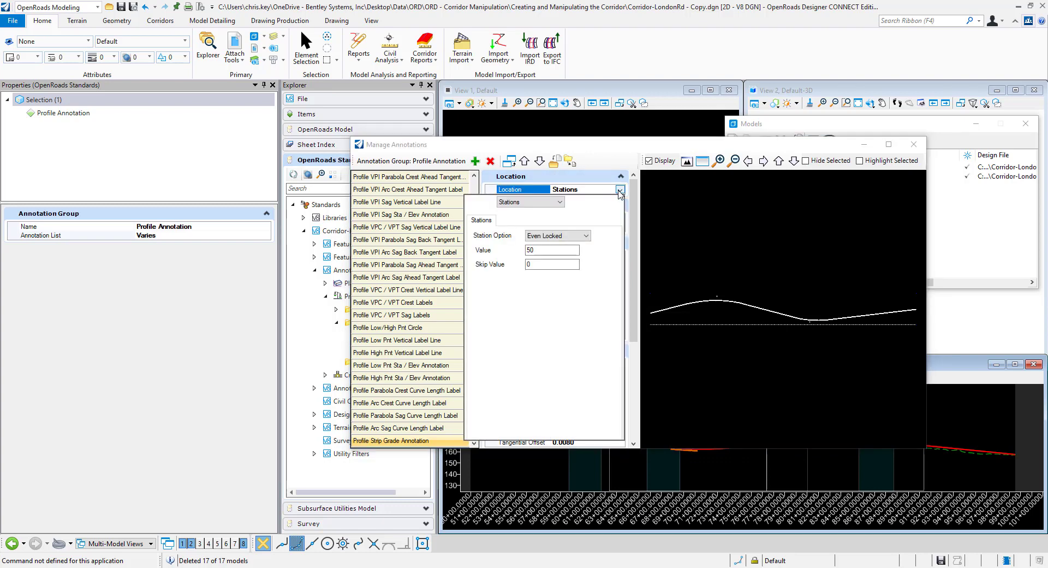
click(780, 149)
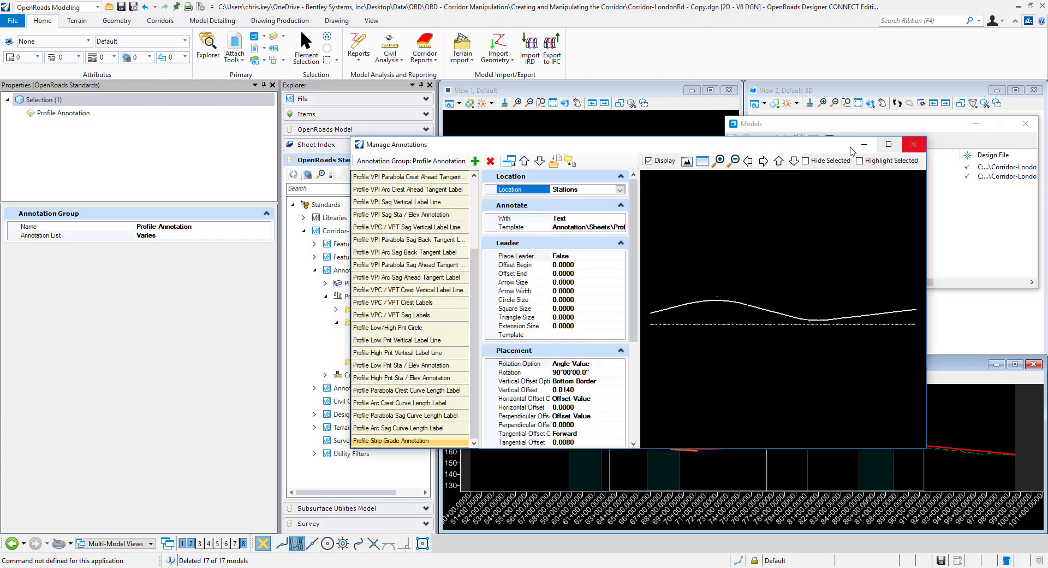
click(915, 147)
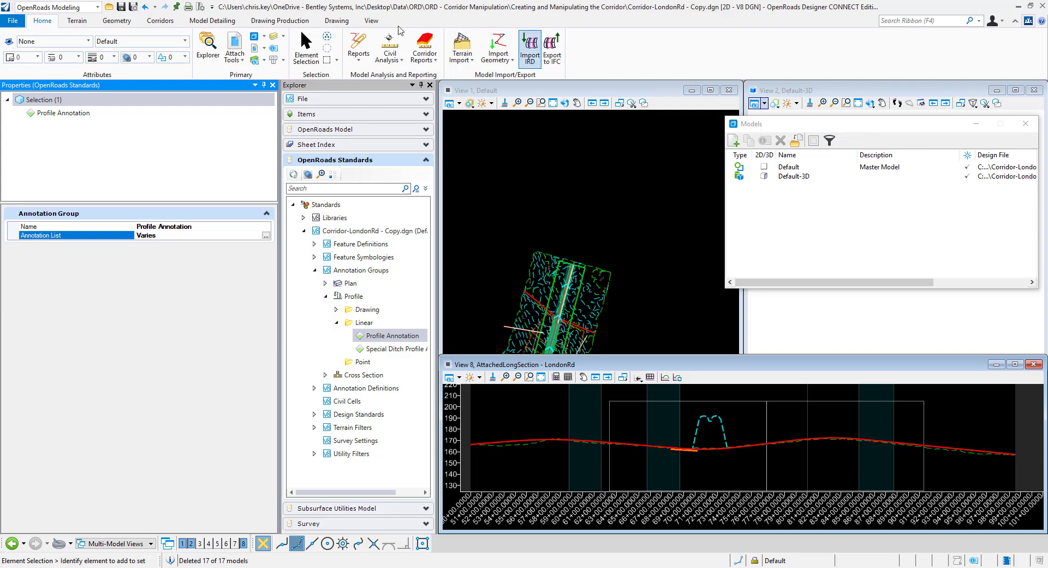
Step: Create a profile drawing and sheet from LondonRd's Profile 1 named boundary, using the ANSI D_Plan-Profile PROFILE seed and 1"=50' scale
click(293, 21)
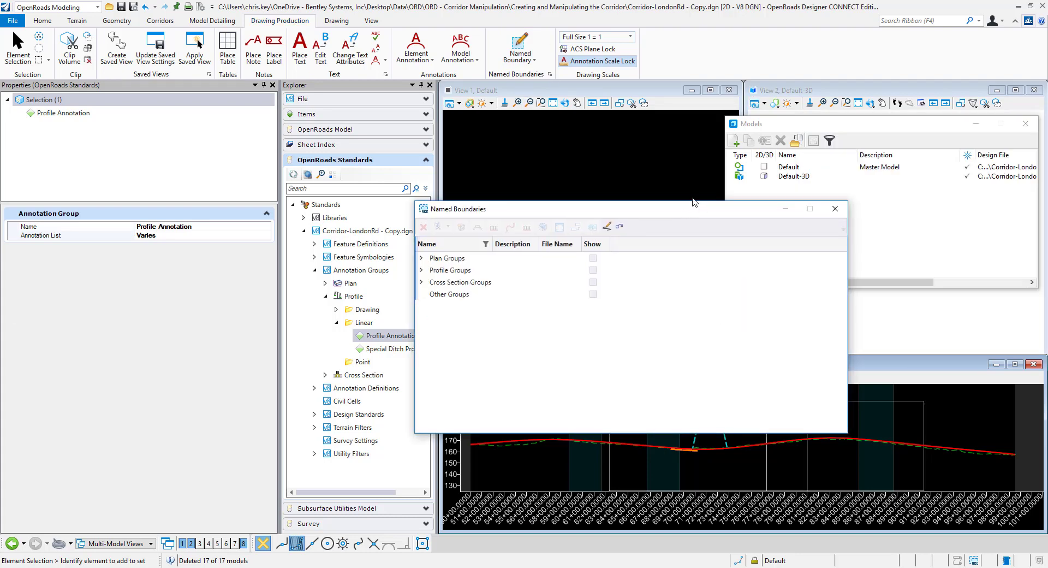
click(422, 270)
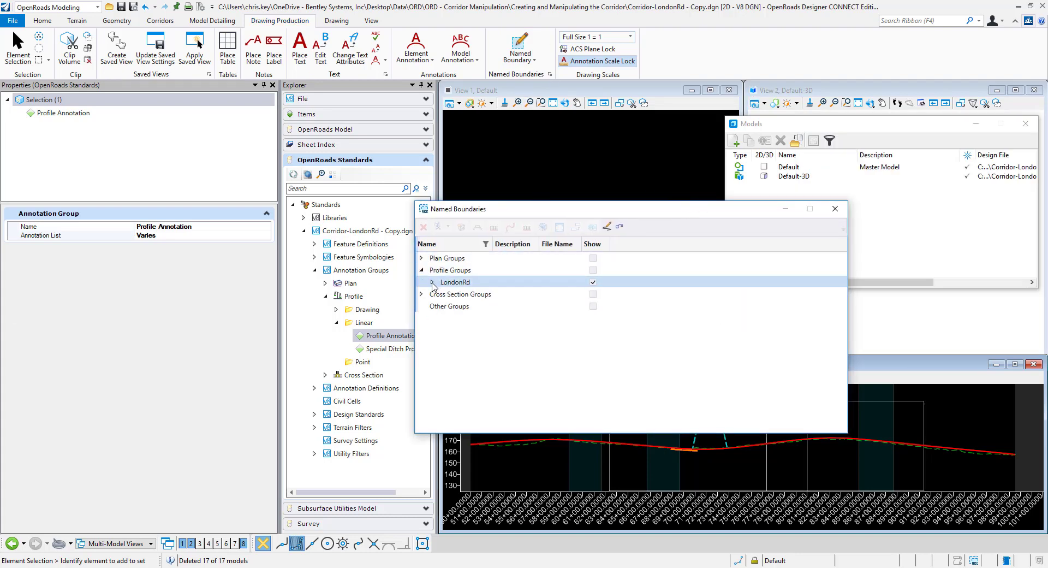
click(432, 281)
click(478, 294)
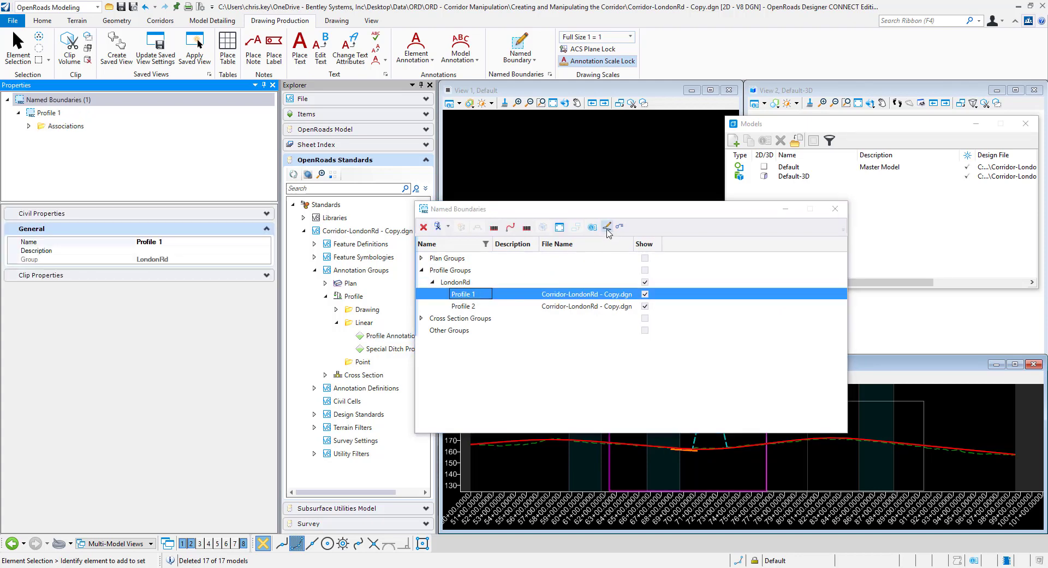
right_click(509, 294)
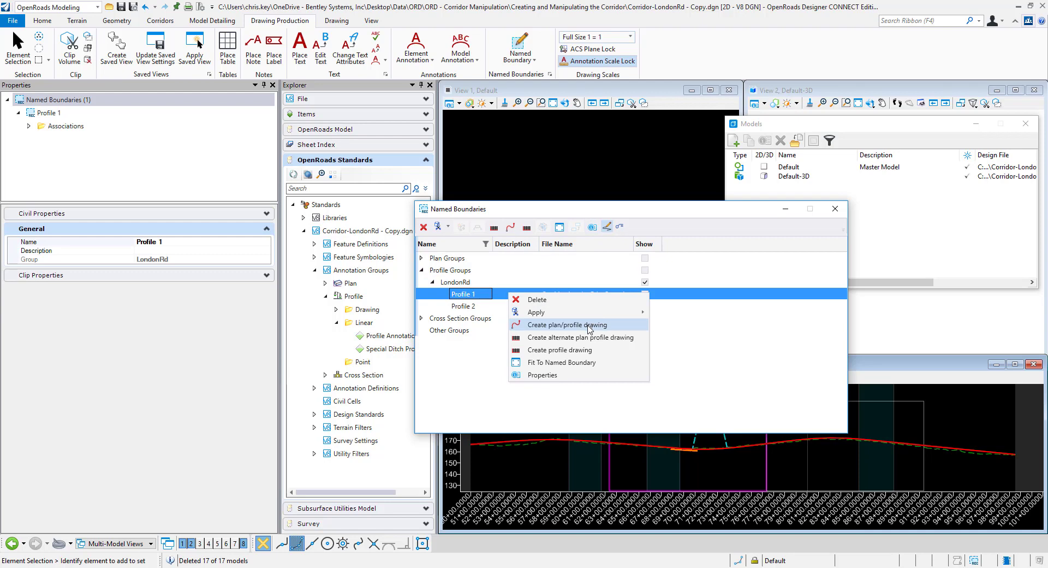
click(590, 351)
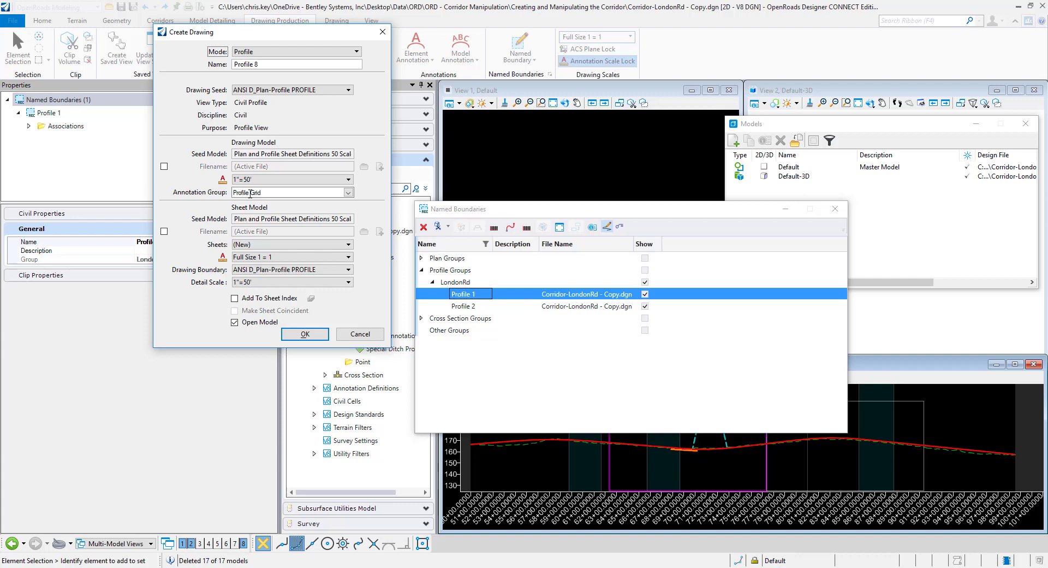
click(309, 334)
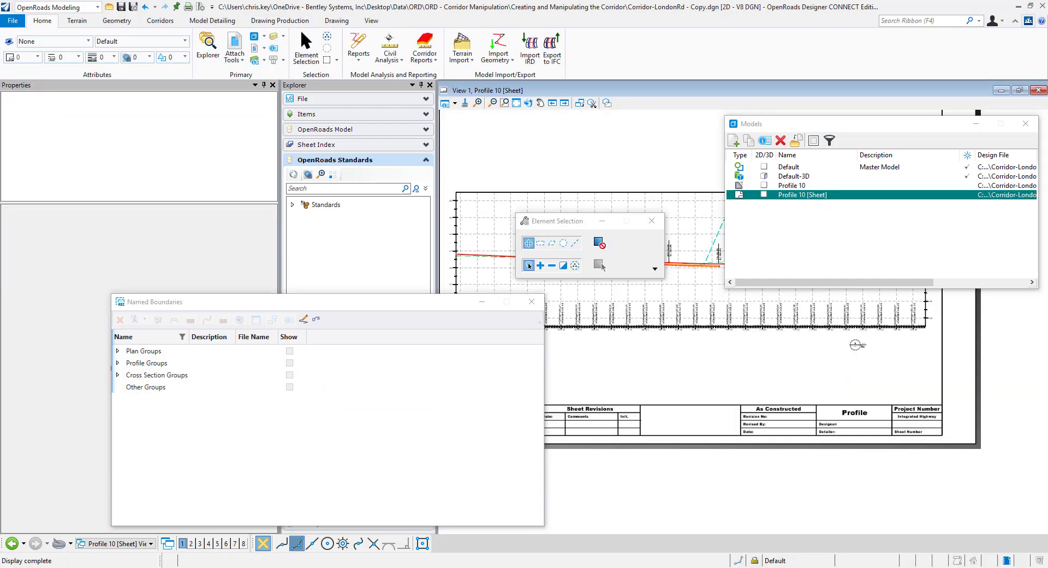
Step: Examine the existing and reference elevation labels along the stations of the new profile sheet
scroll(677, 315, up, 5)
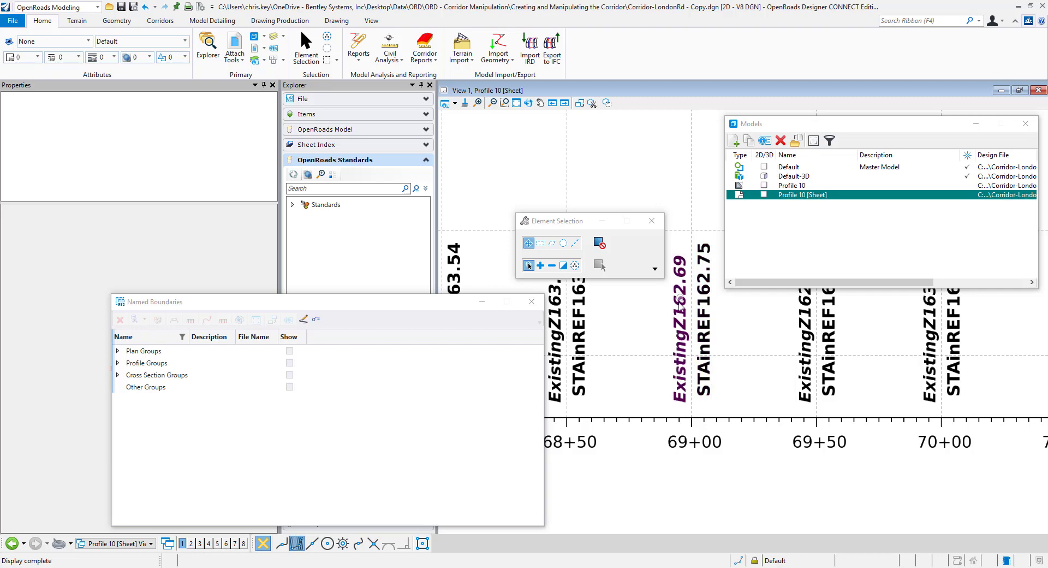
scroll(717, 339, up, 1)
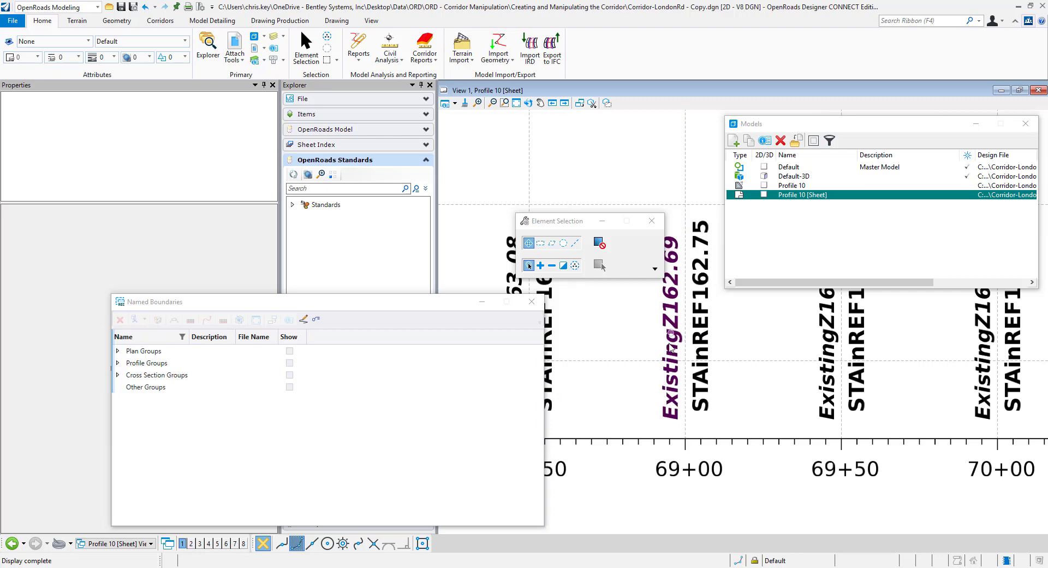
scroll(660, 357, up, 1)
scroll(661, 358, down, 1)
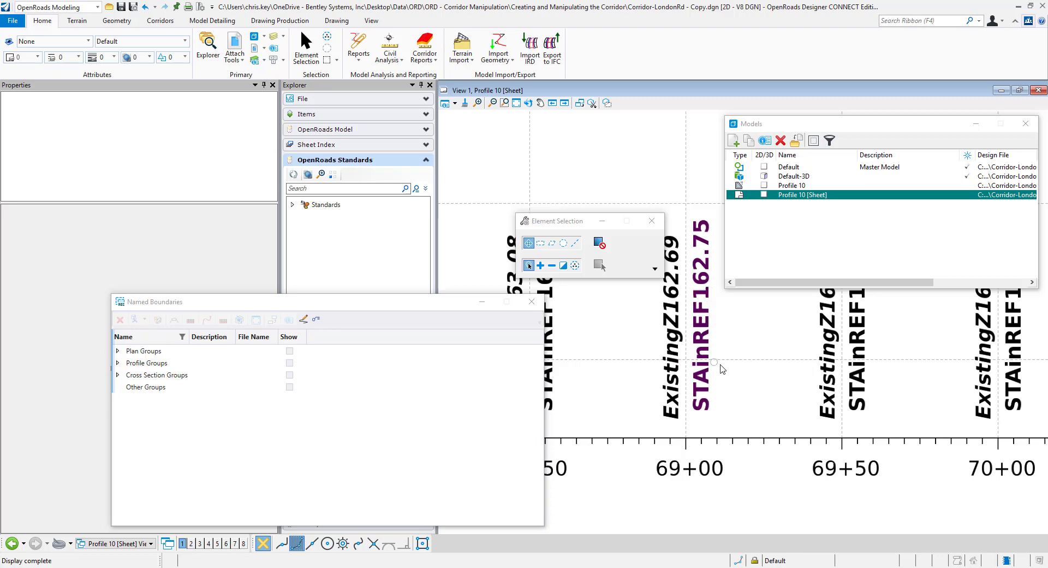
scroll(725, 352, down, 1)
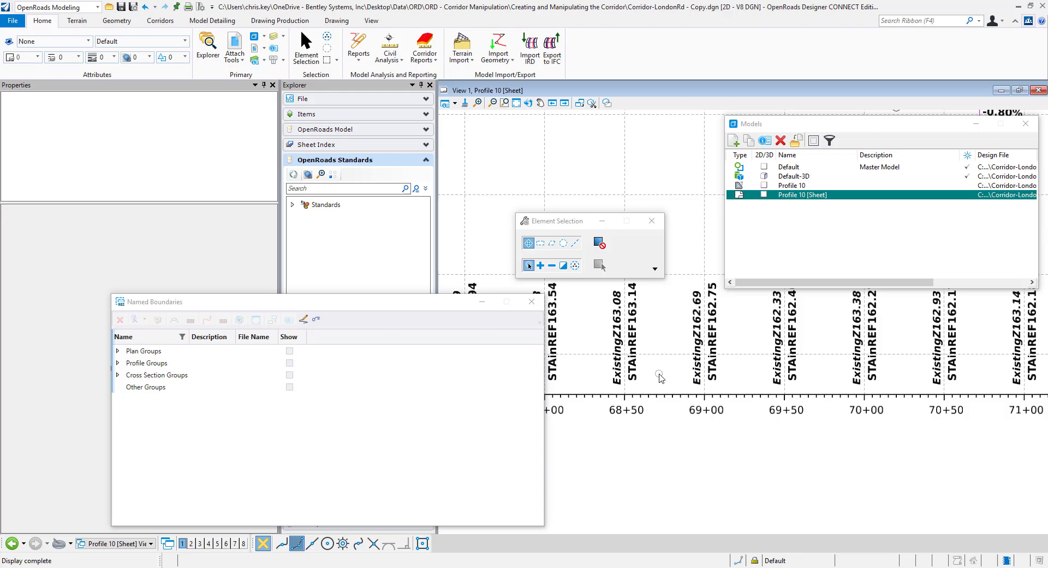
scroll(659, 377, down, 1)
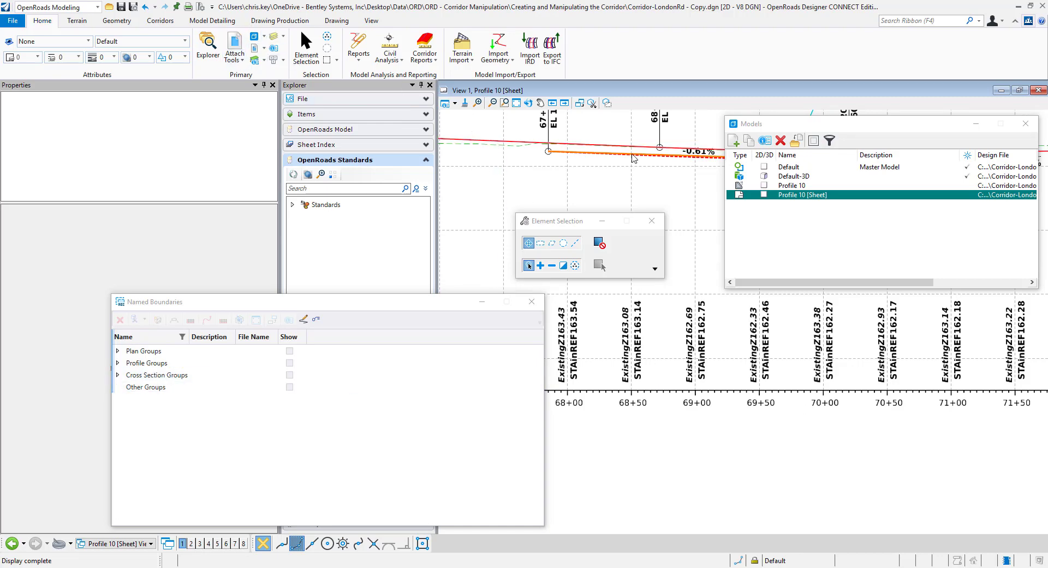
Step: Review the reference attachments of the Default-3D model and reactivate the Default model
double_click(811, 168)
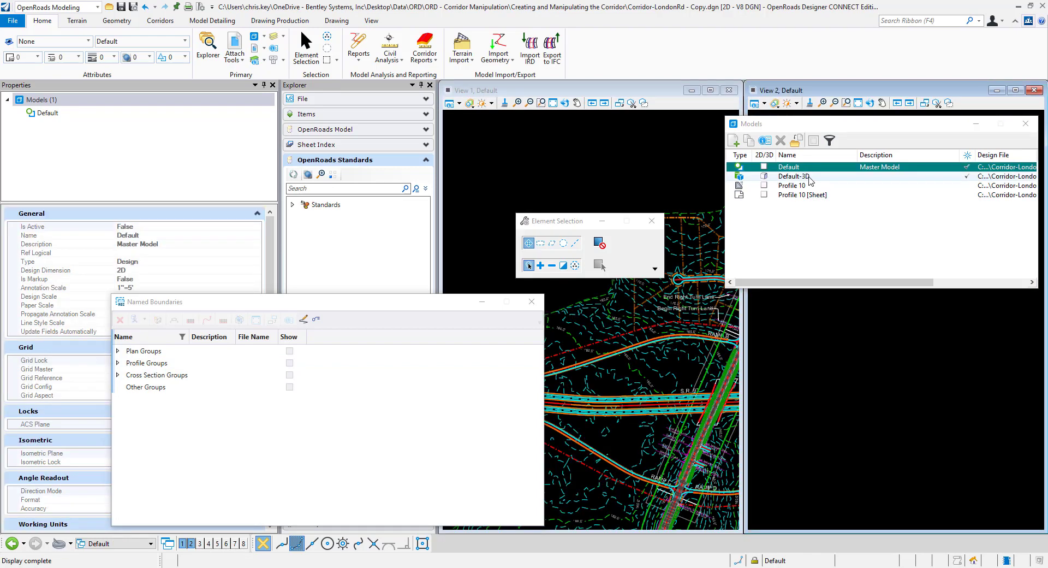
double_click(810, 176)
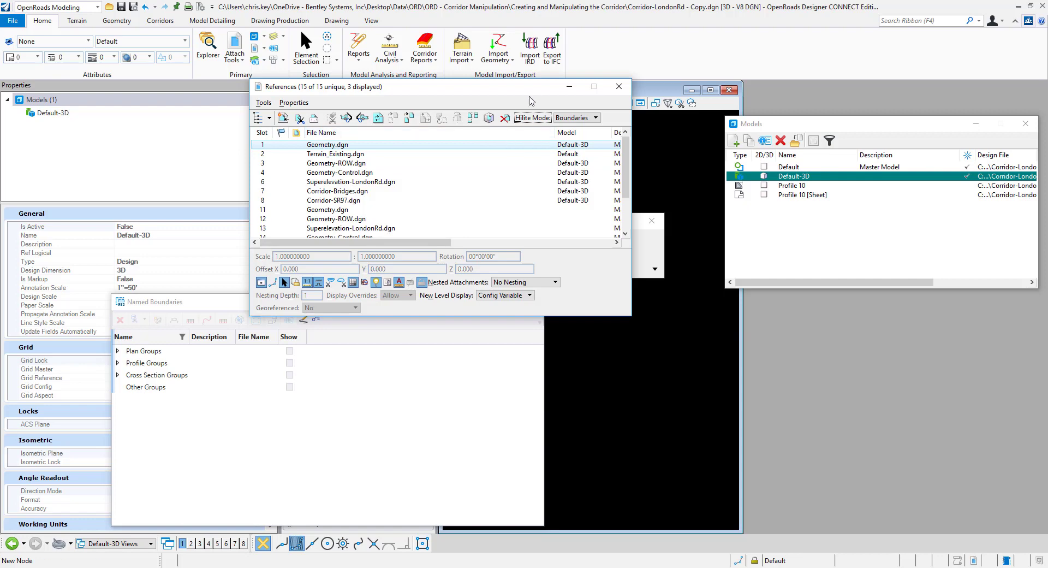
click(619, 87)
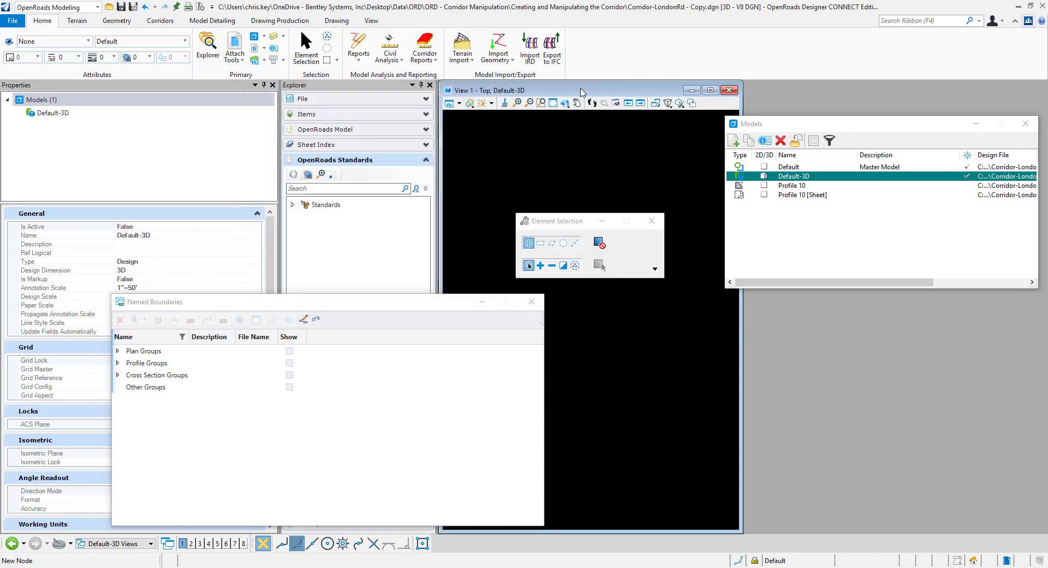
double_click(811, 168)
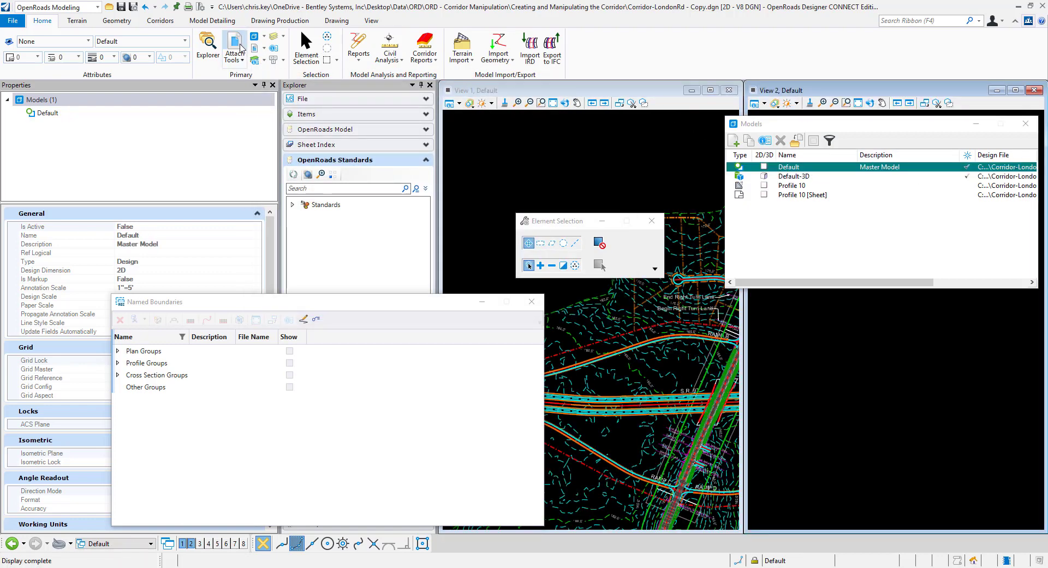
click(236, 46)
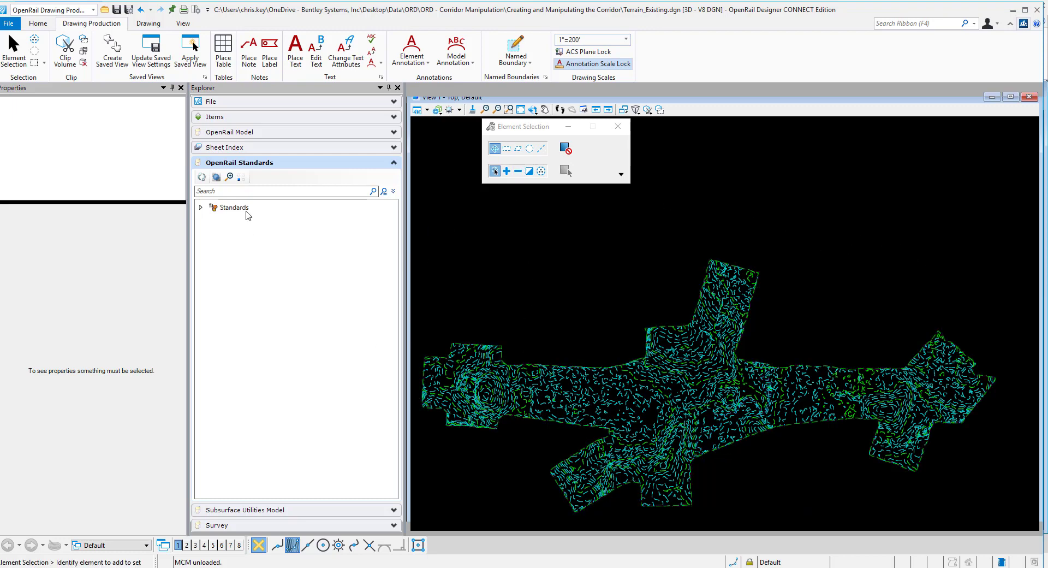
Step: Switch to Terrain_Existing.dgn in OpenRail Designer and inspect the feature definition assigned to the Existing_Terrain terrain model
click(288, 132)
click(212, 203)
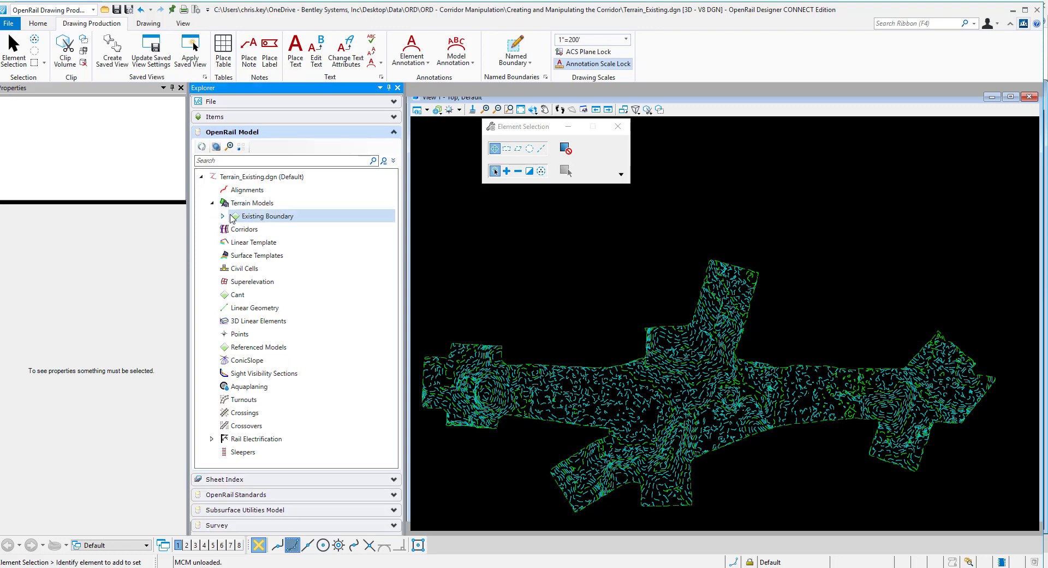
click(224, 217)
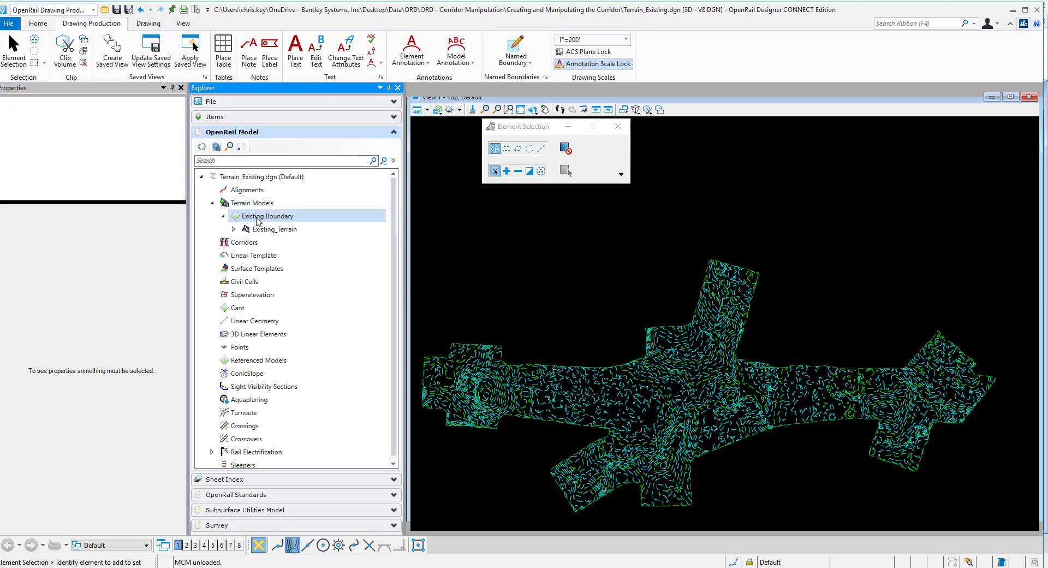
click(264, 230)
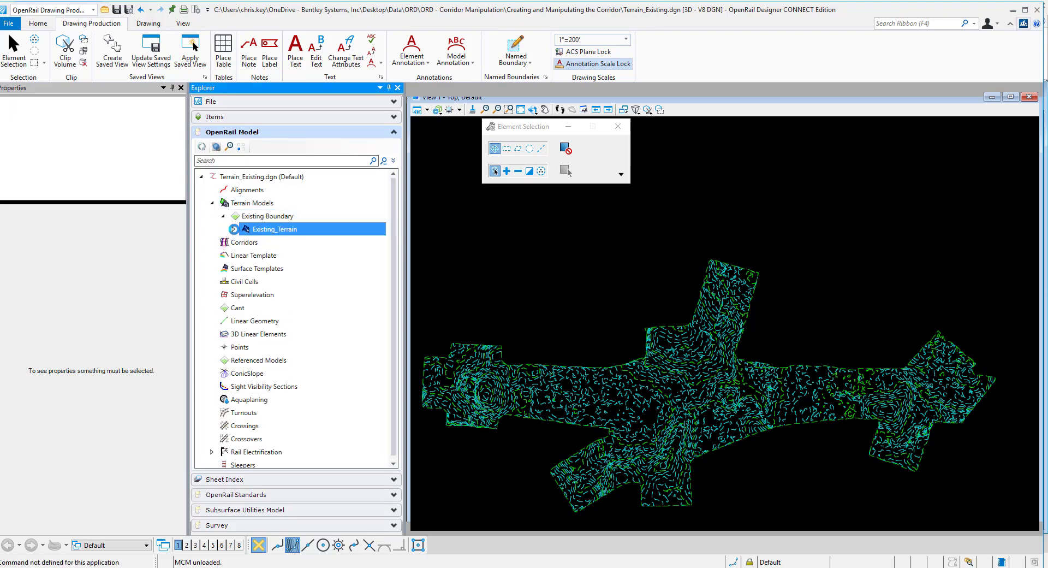
click(566, 171)
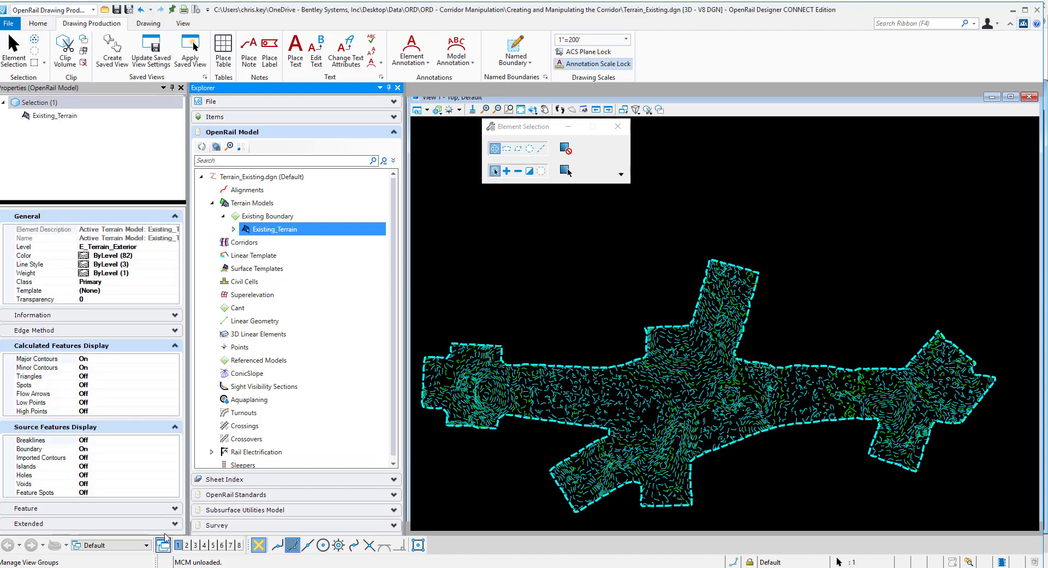
click(176, 508)
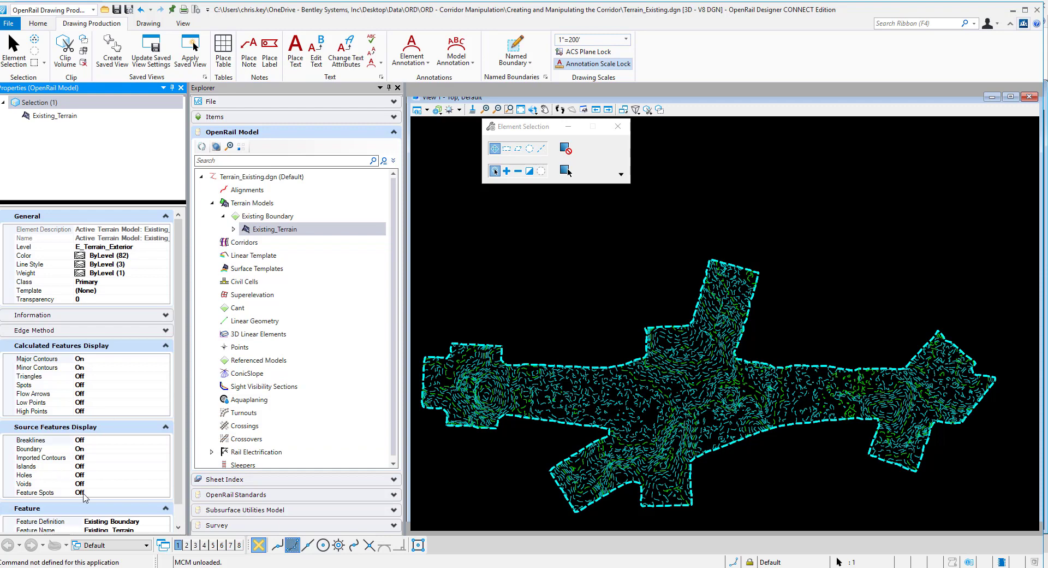
scroll(85, 498, down, 1)
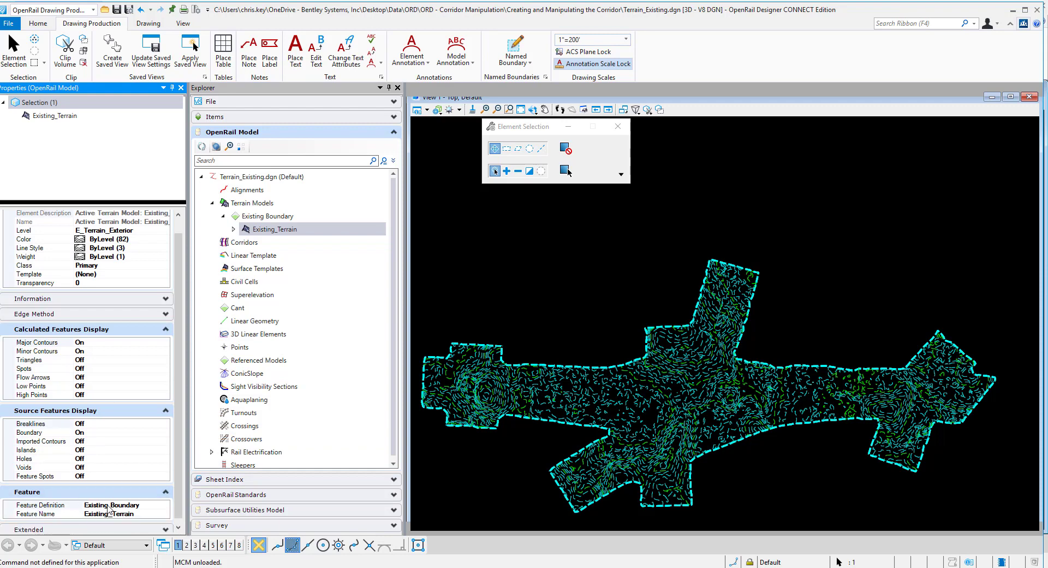
Step: Examine the Existing Boundary terrain feature definition in the Terrain_Existing.dgn standards and the surface feature symbology it references
click(381, 497)
click(203, 208)
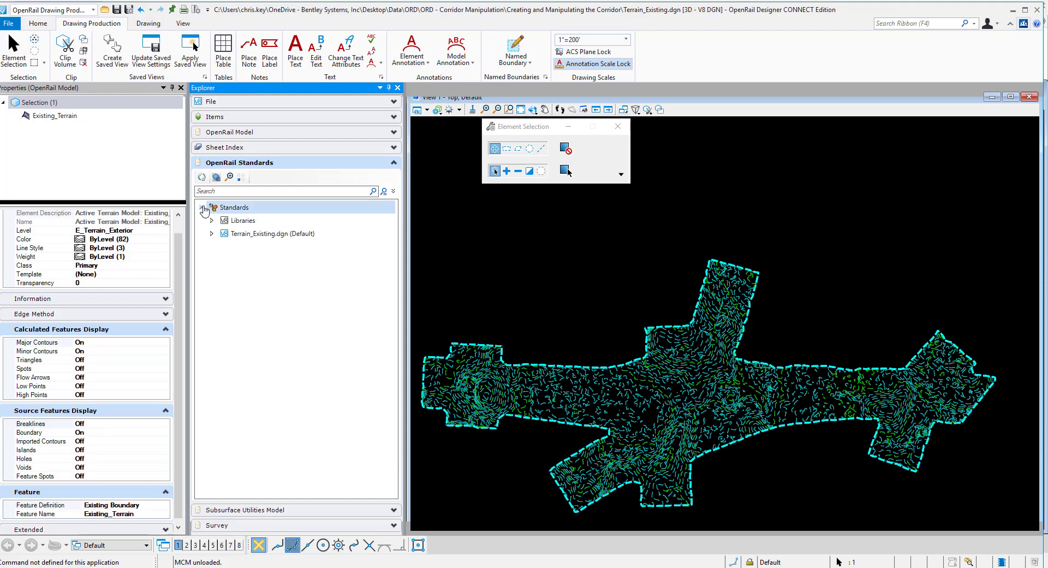
click(212, 234)
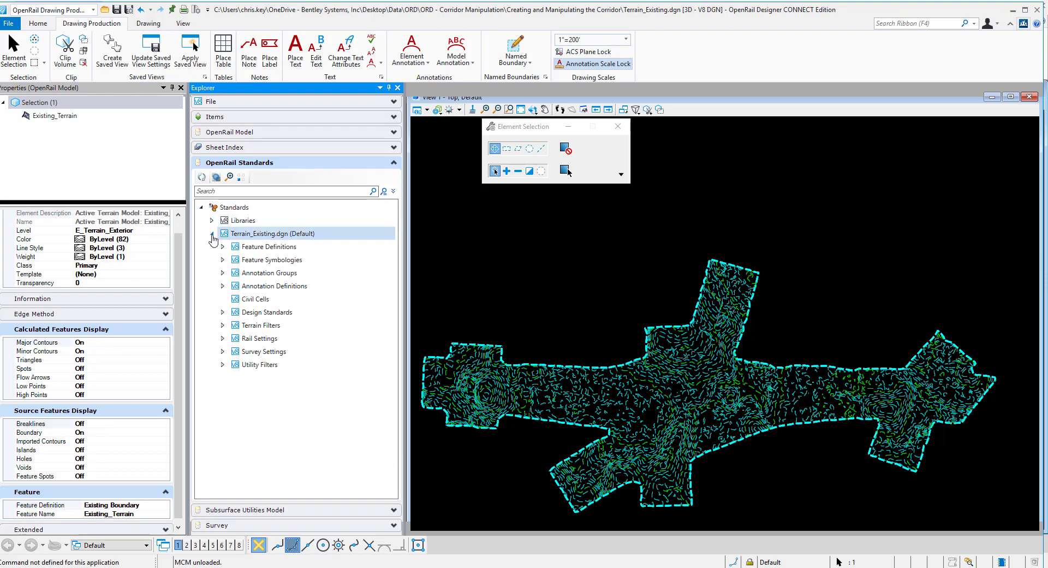
click(223, 247)
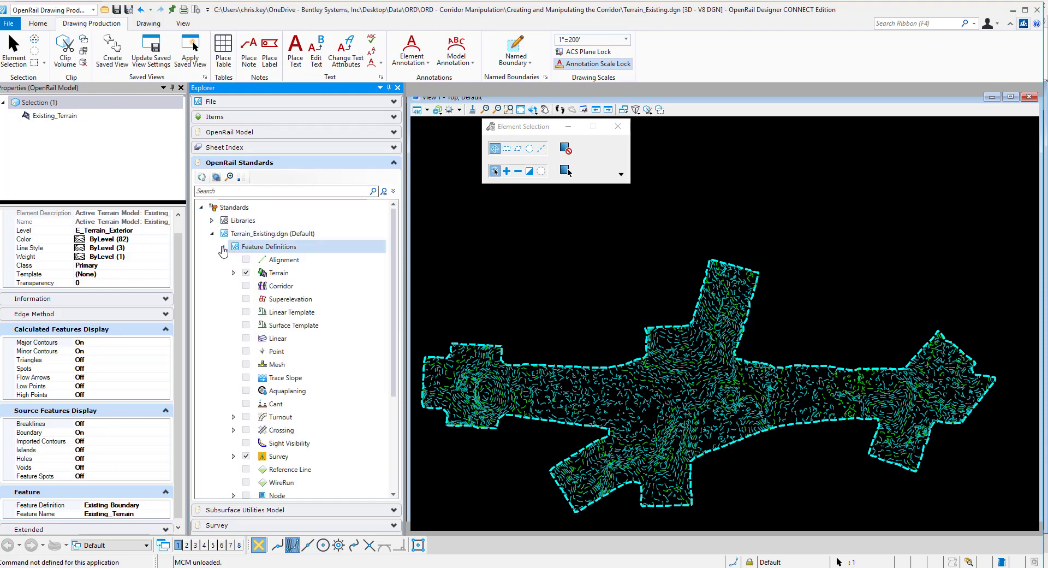
click(234, 274)
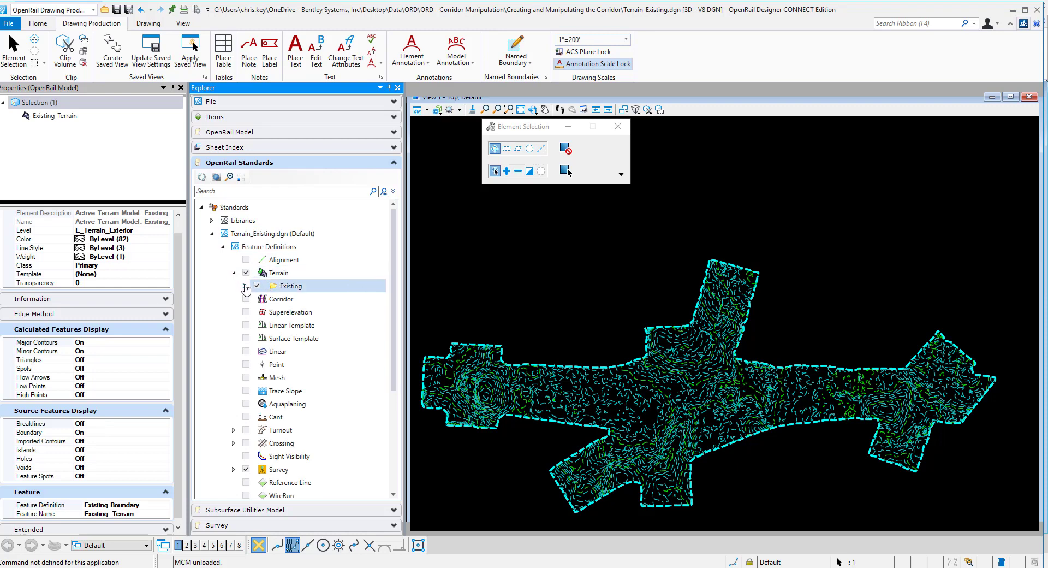
click(245, 286)
click(316, 299)
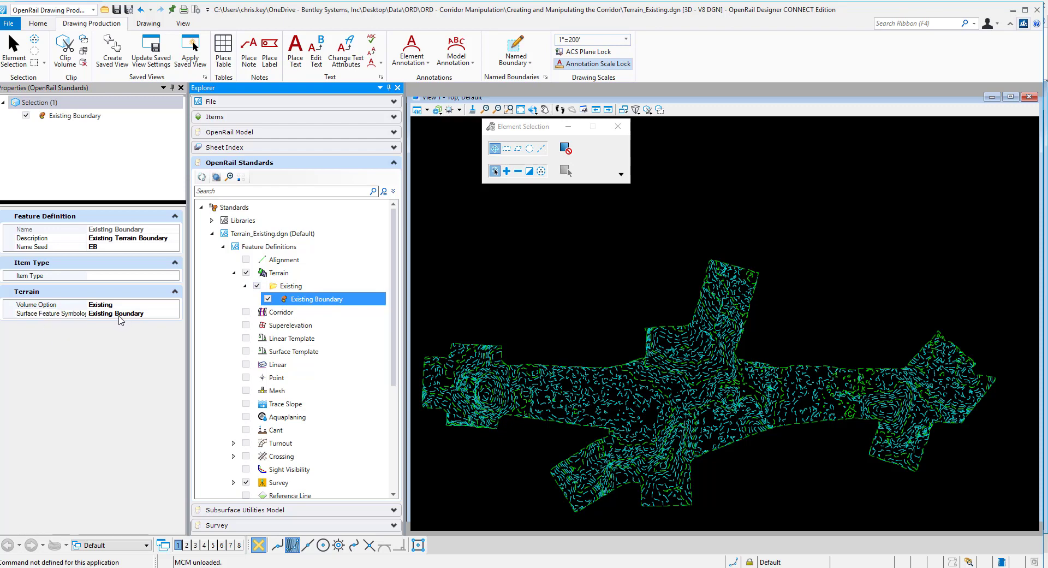
Step: Inspect the Existing Boundary surface feature symbology for terrains and its assigned profile annotation group
click(223, 247)
click(223, 260)
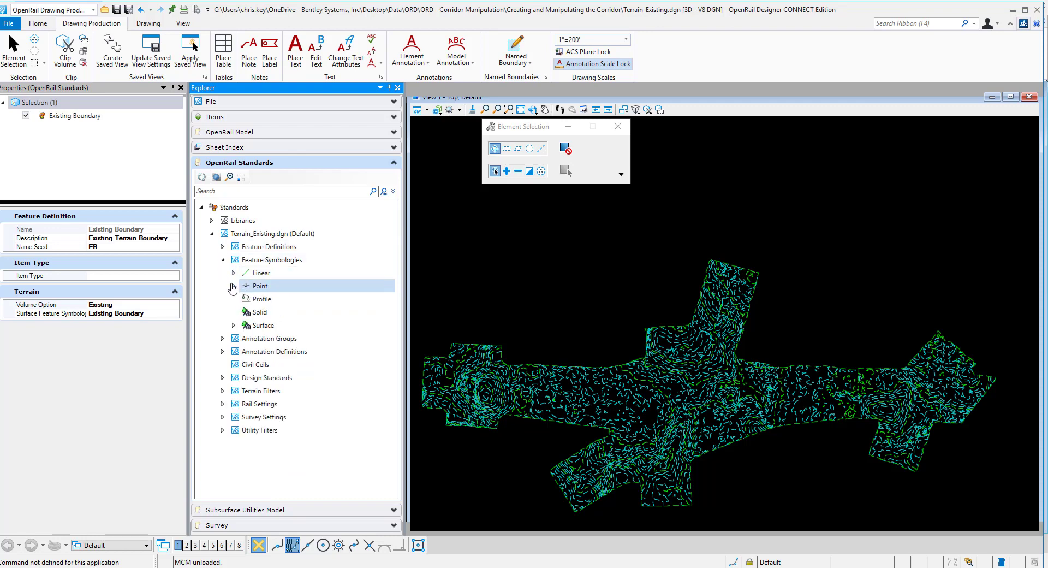
click(234, 325)
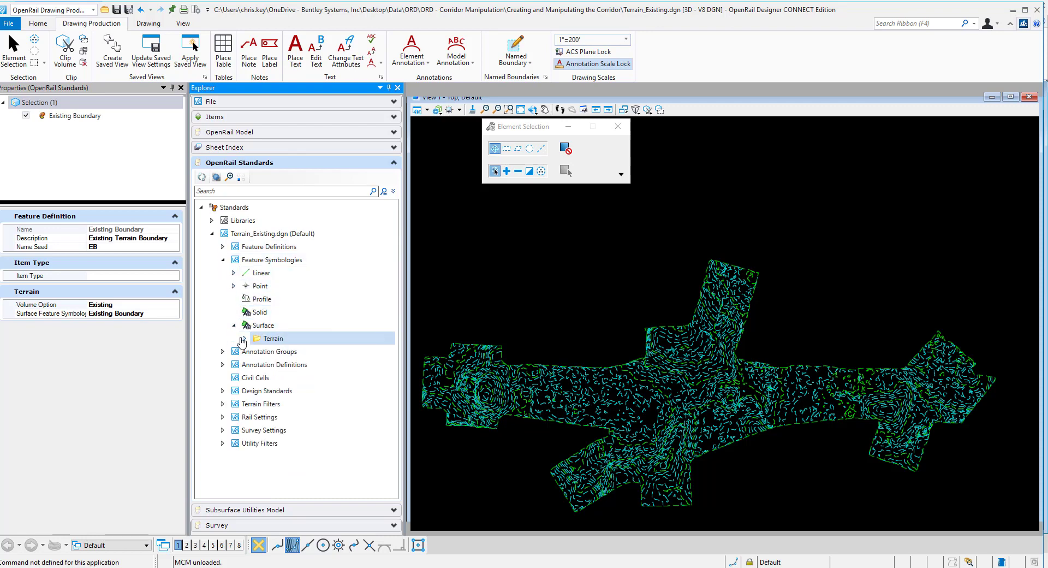
click(244, 338)
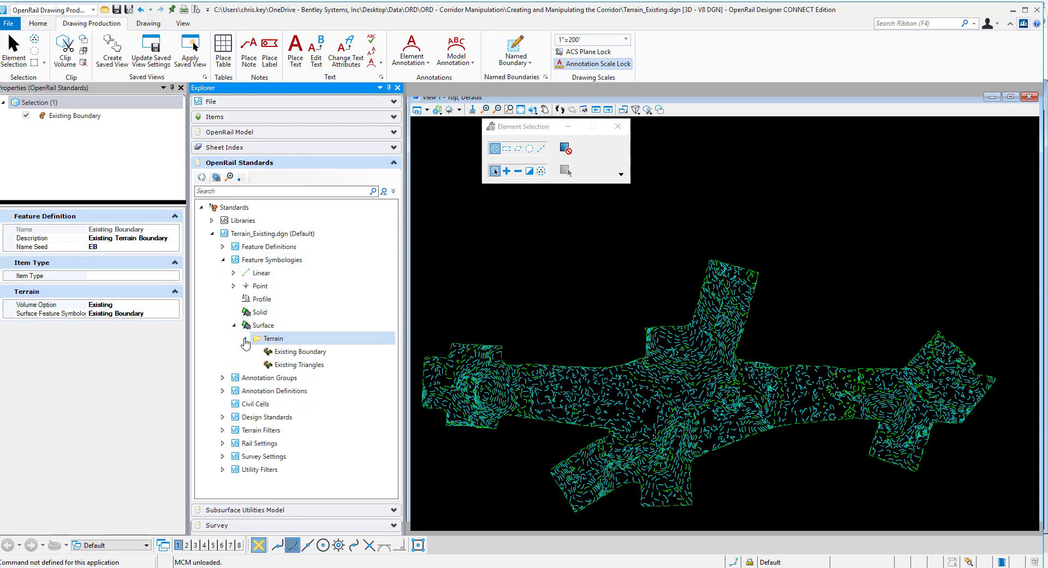
click(309, 356)
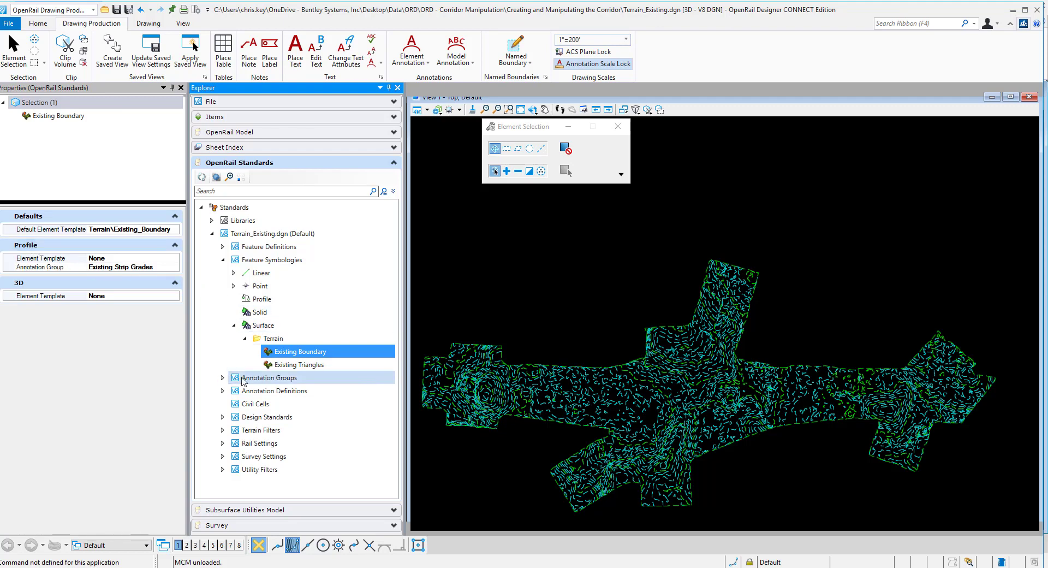
Step: Open the annotation list of the linear profile annotation group Existing Strip Grades
click(223, 378)
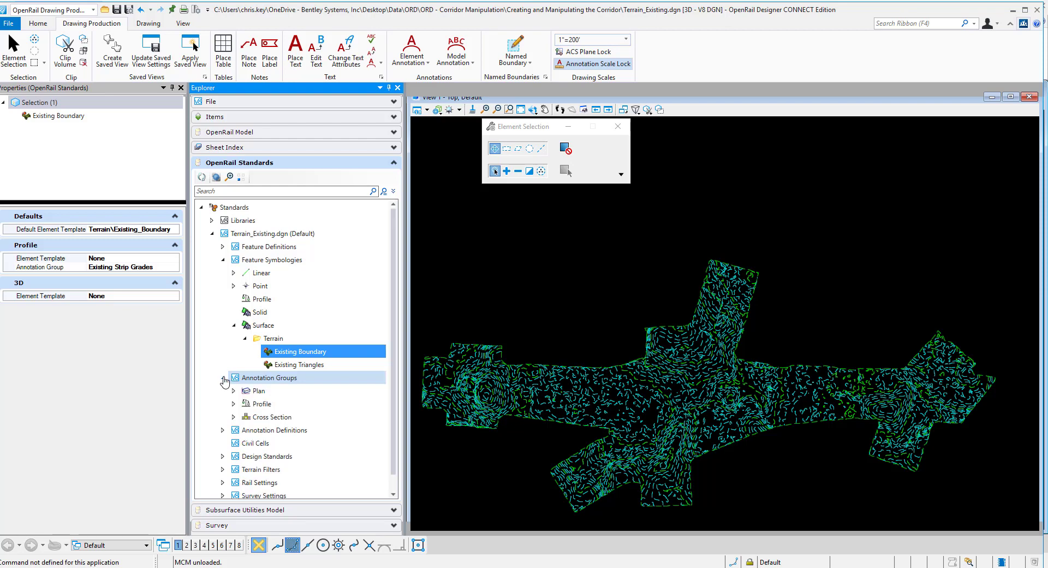
click(234, 404)
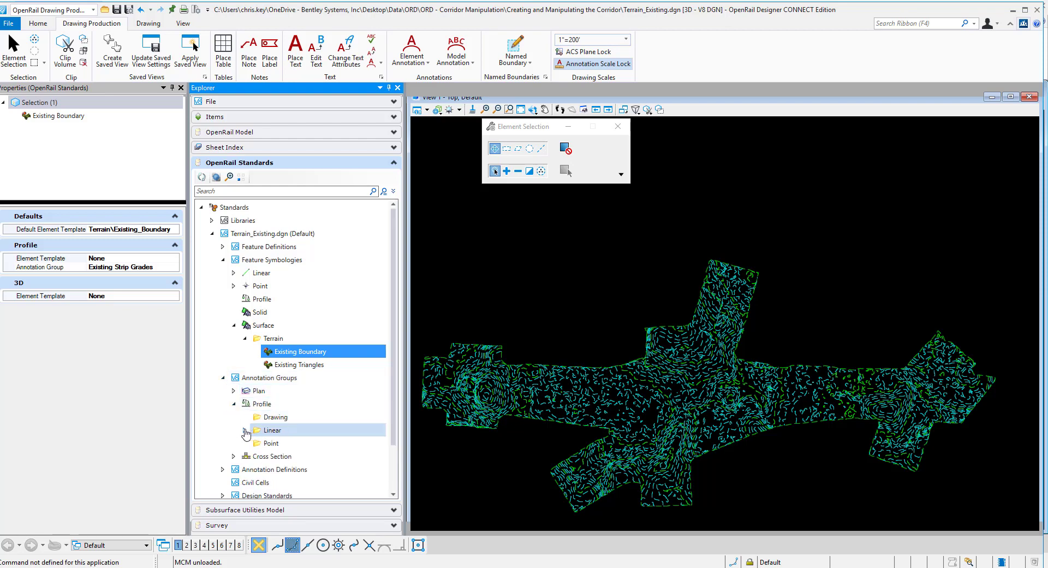
click(245, 430)
click(311, 443)
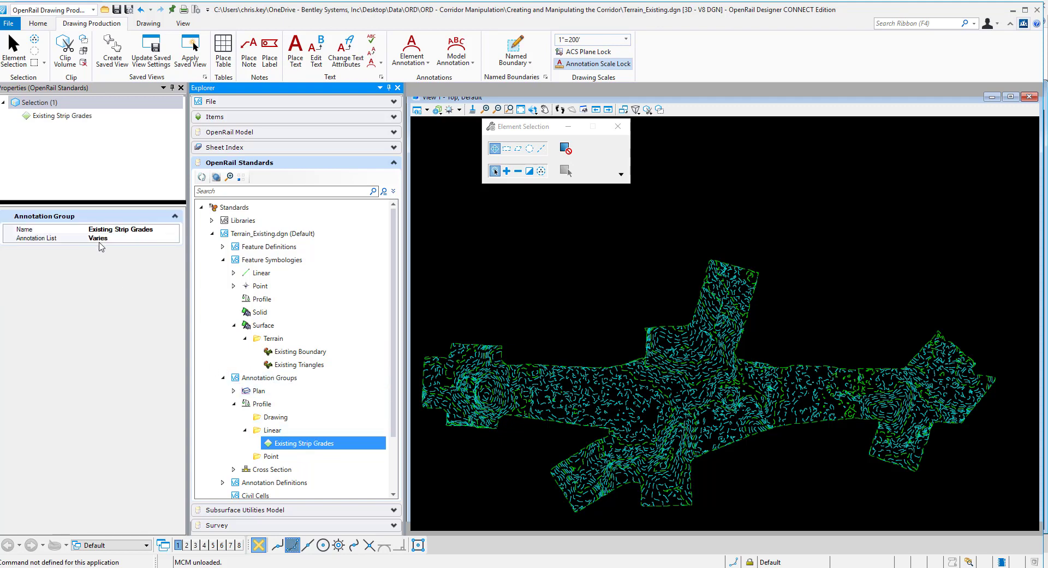
click(124, 241)
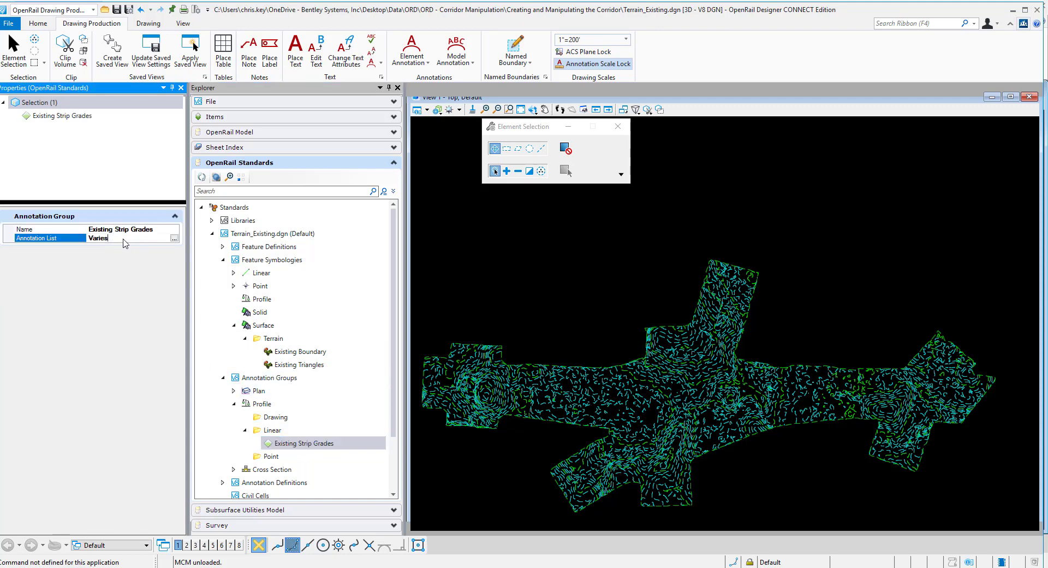
click(174, 239)
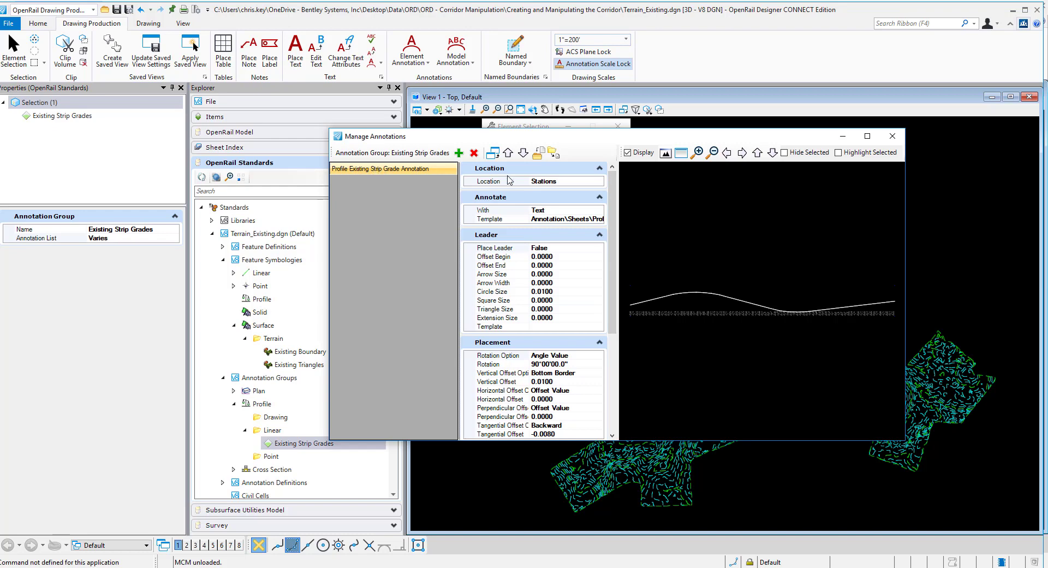
Step: Review the station option and interval of the Profile Existing Strip Grade Annotation and close the annotation manager
click(563, 181)
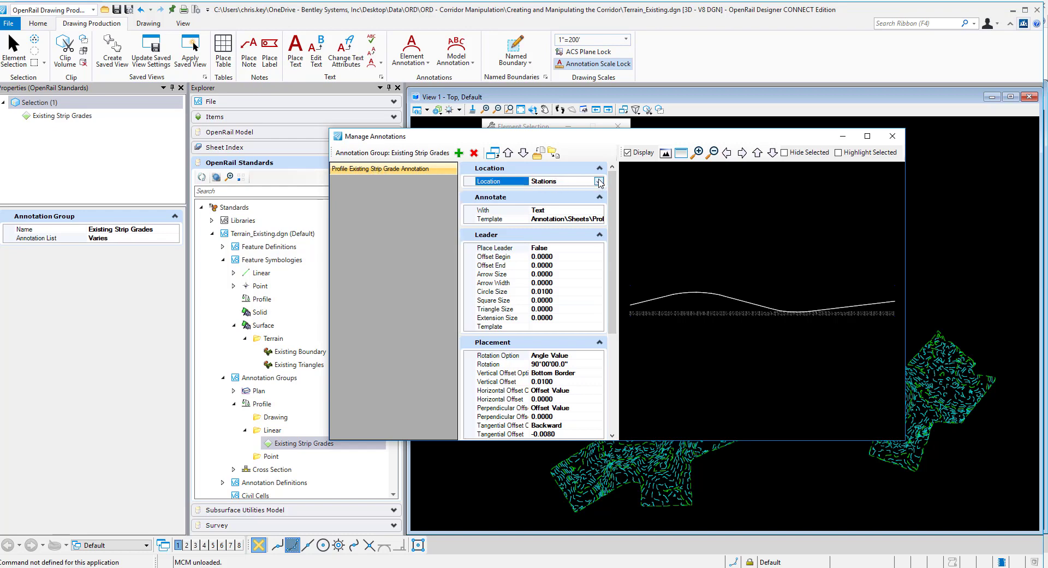
click(598, 181)
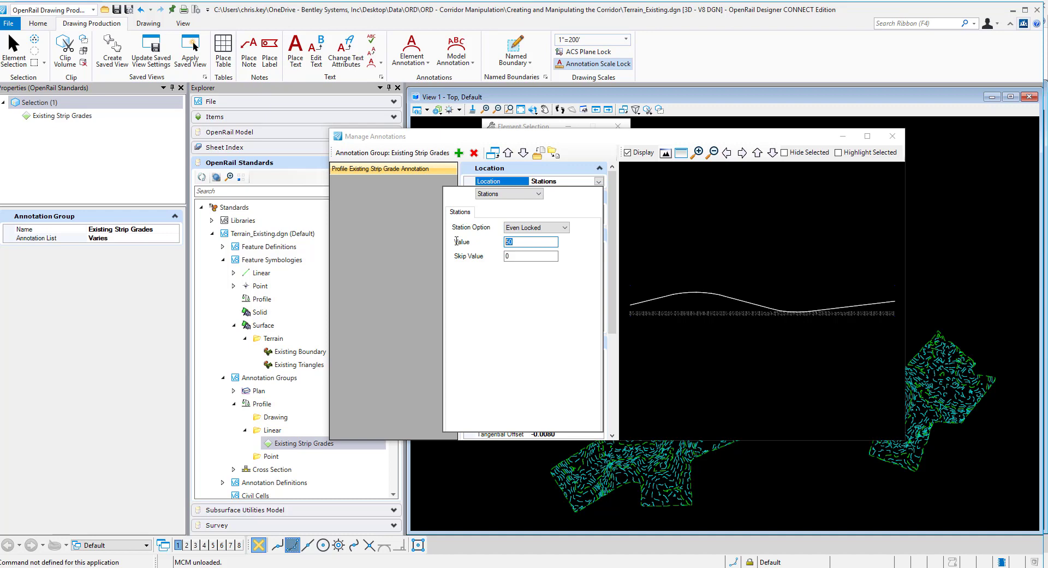
key(shift+Tab)
click(614, 320)
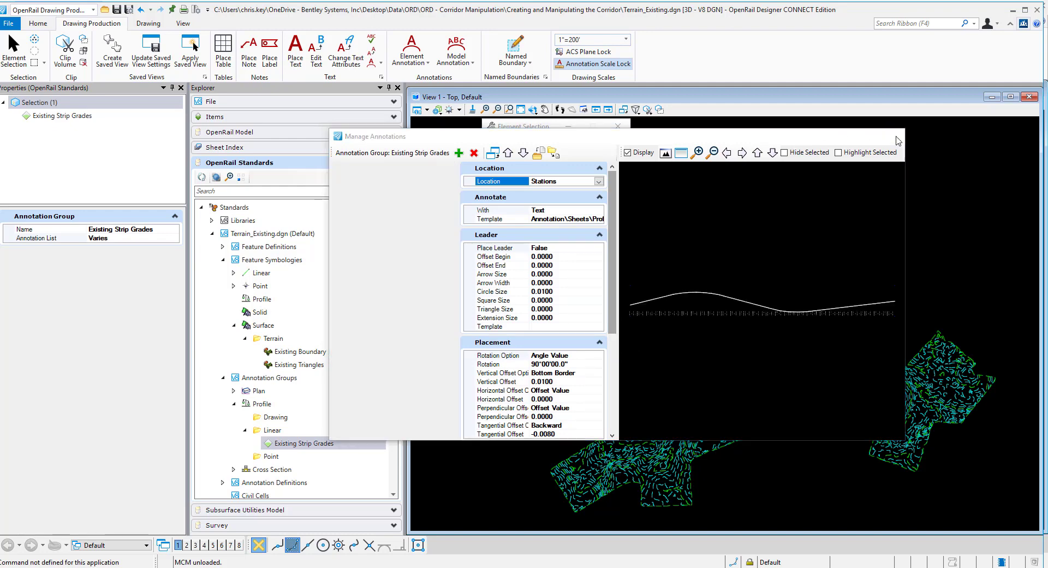
click(894, 136)
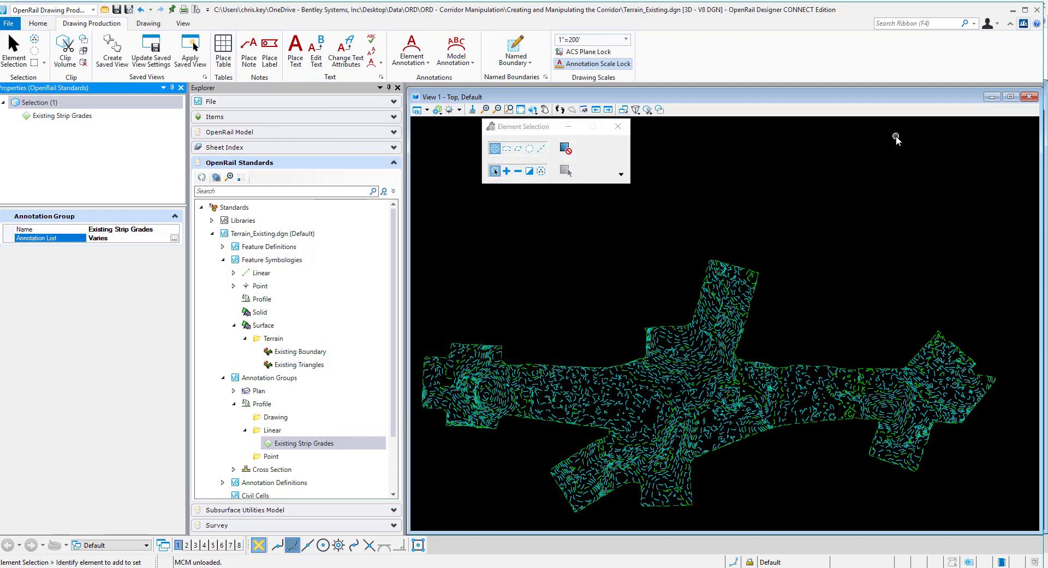
Step: Close Terrain_Existing.dgn and identify the LondonRd alignment's feature in Geometry.dgn in OpenRoads Designer
click(10, 25)
click(25, 139)
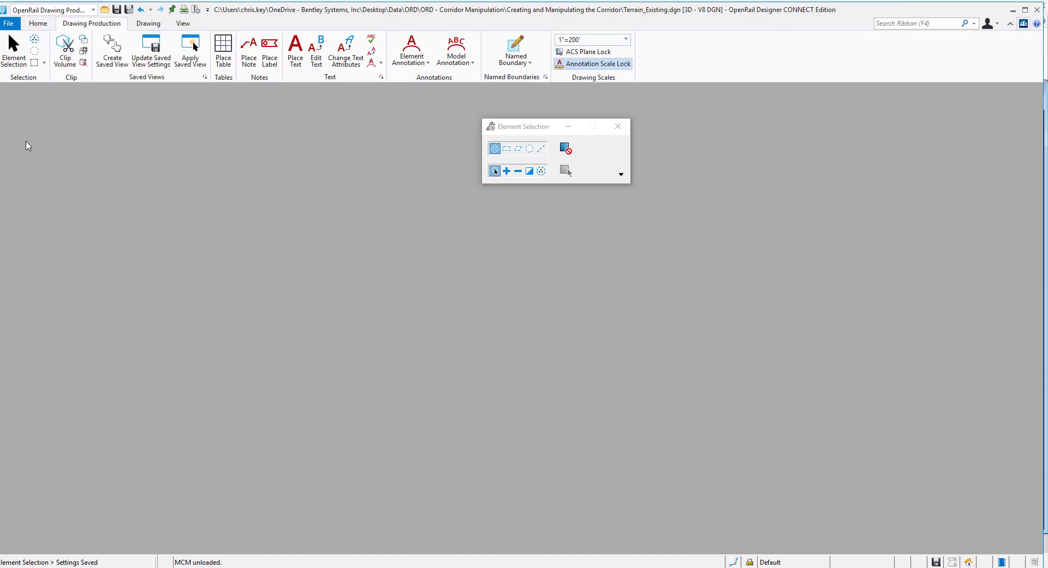
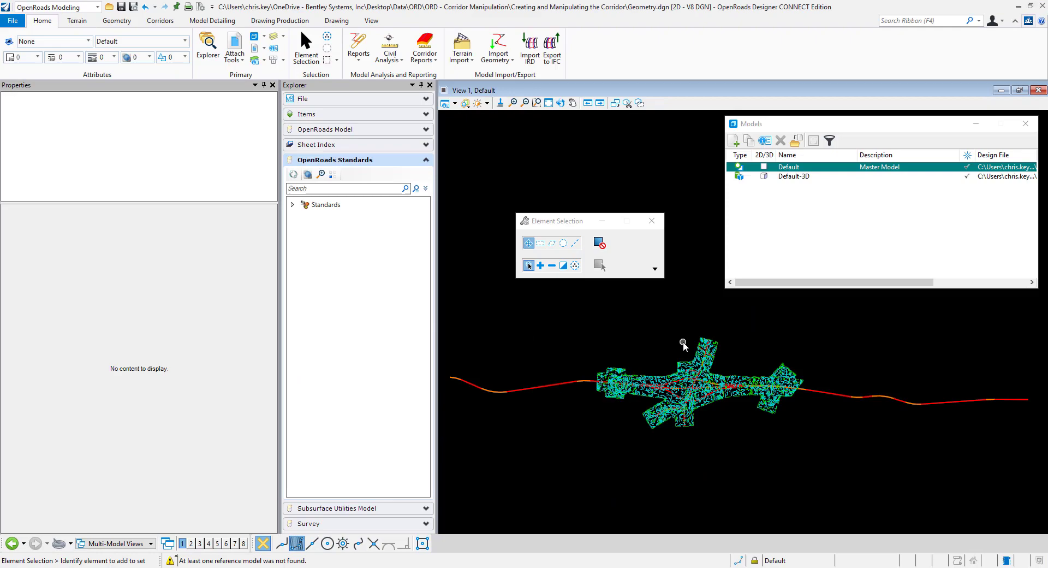
scroll(683, 344, up, 6)
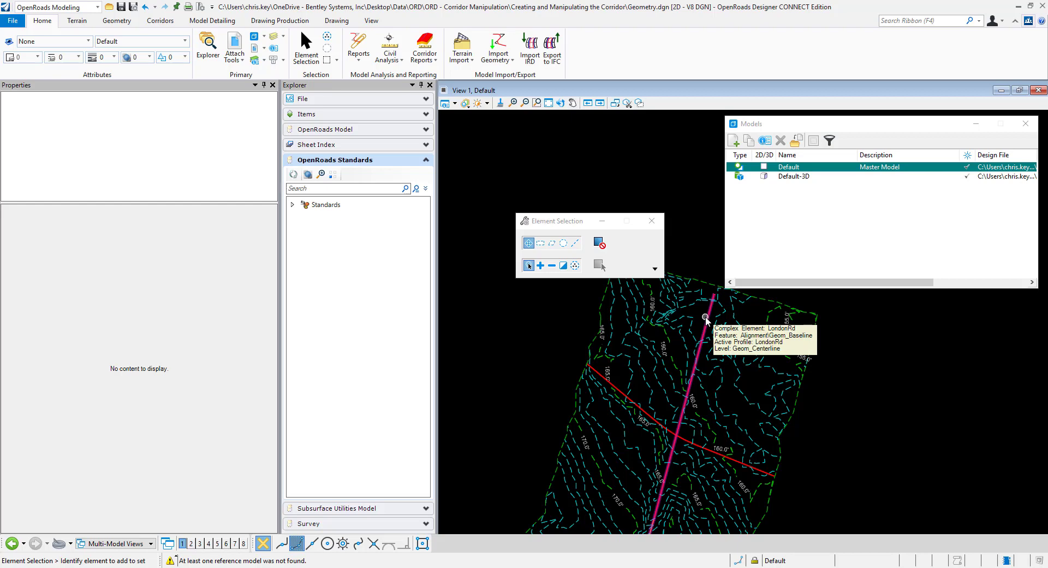
Step: Examine the Geom_Baseline alignment feature definition in the Geometry.dgn standards and the profile feature symbology it references
click(293, 206)
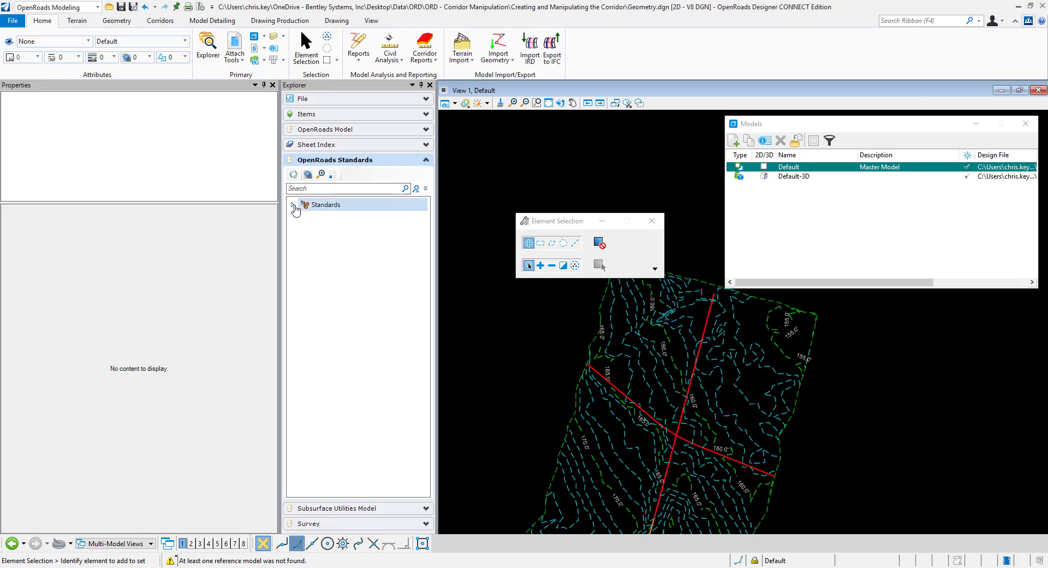
click(304, 231)
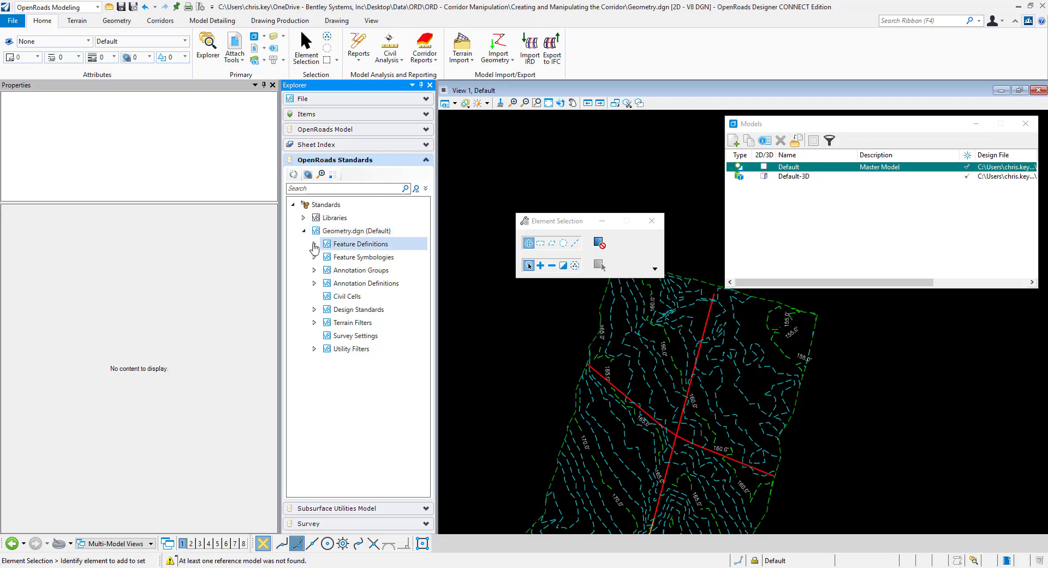
click(315, 244)
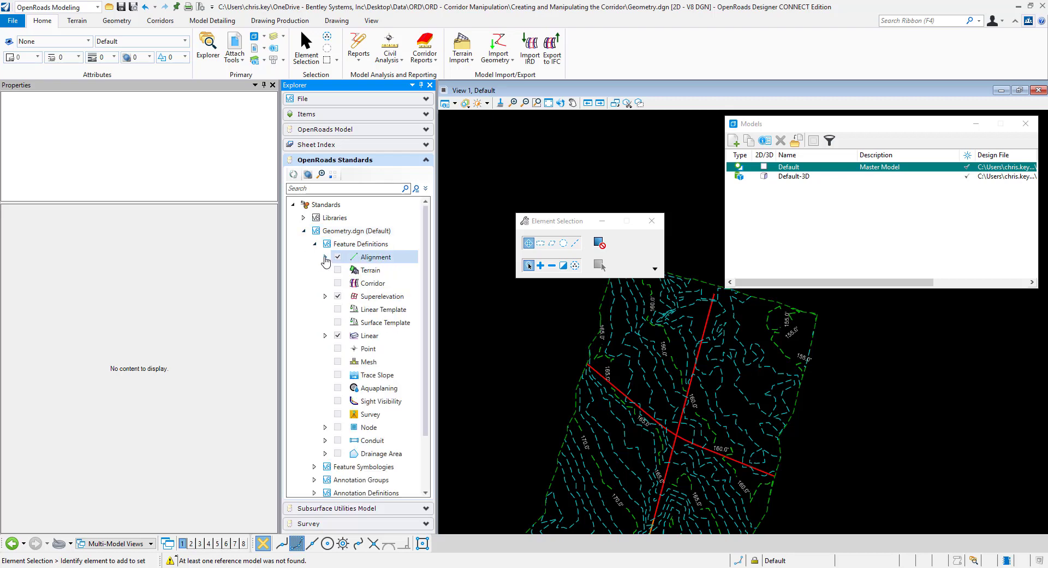
click(325, 257)
click(388, 270)
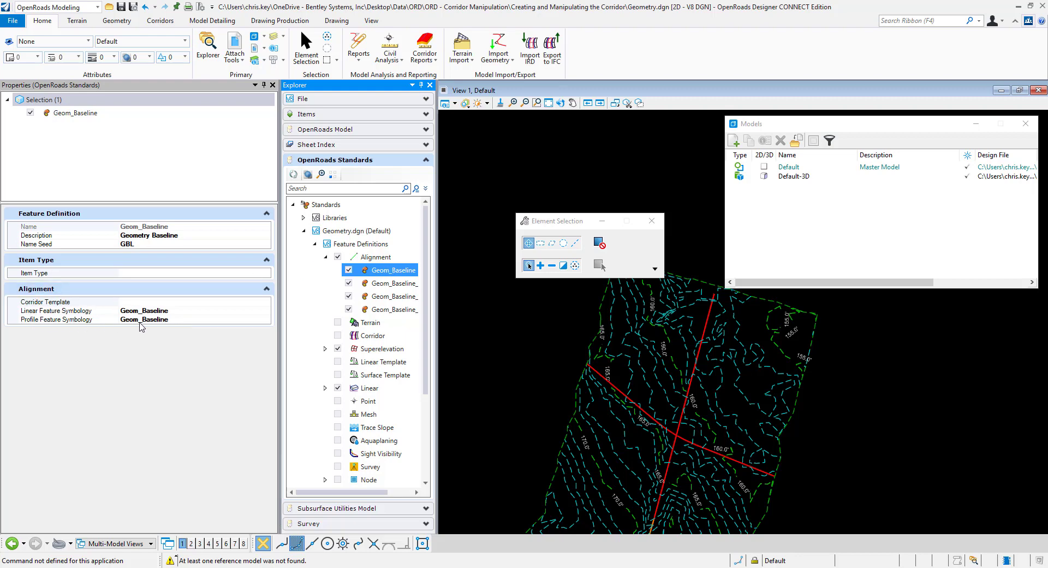
Step: Inspect the Geom_Baseline profile feature symbology for alignments and its assigned annotation group
click(314, 244)
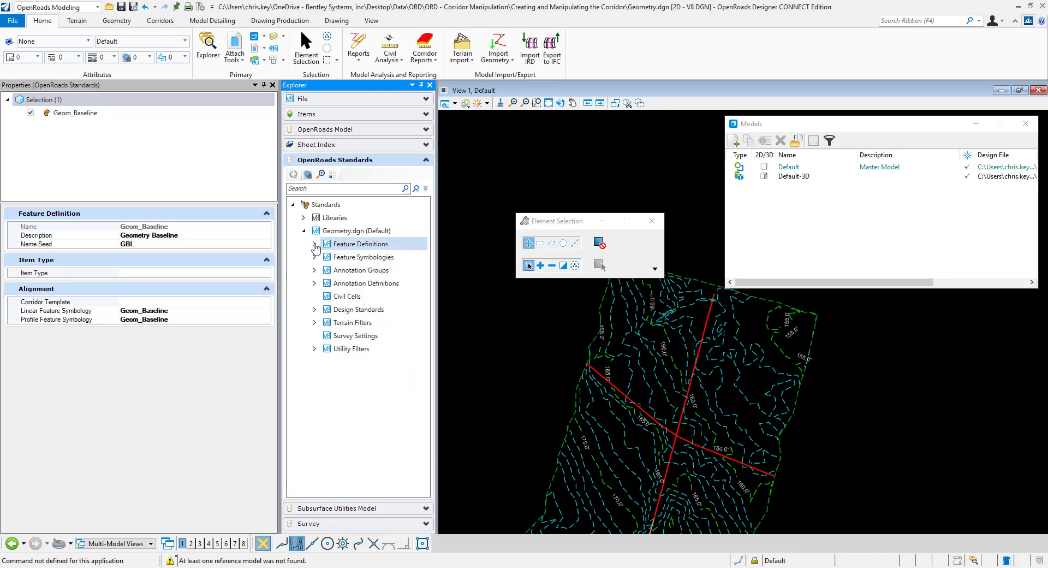
click(314, 257)
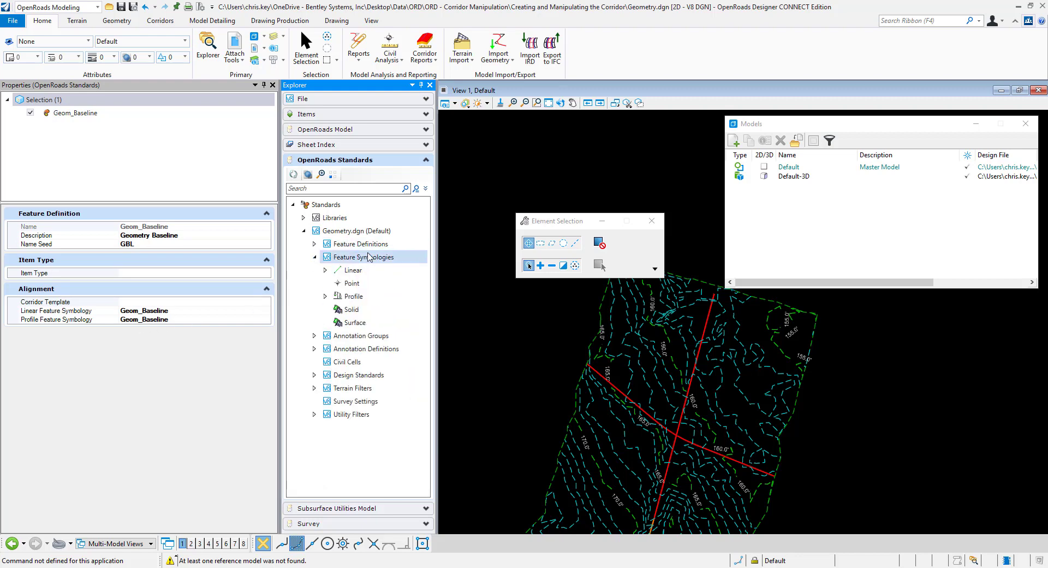
click(325, 296)
click(336, 310)
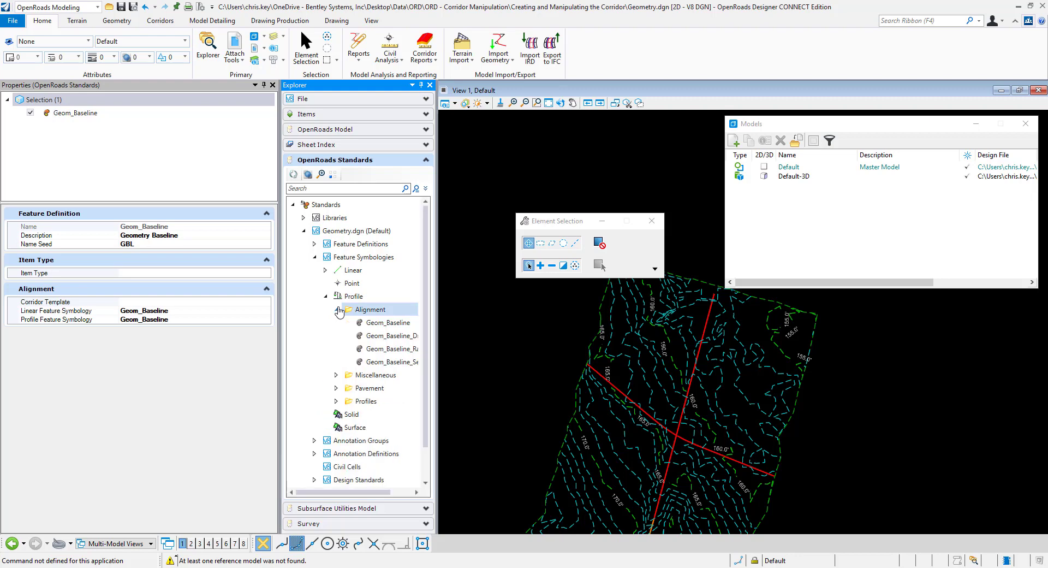
click(382, 322)
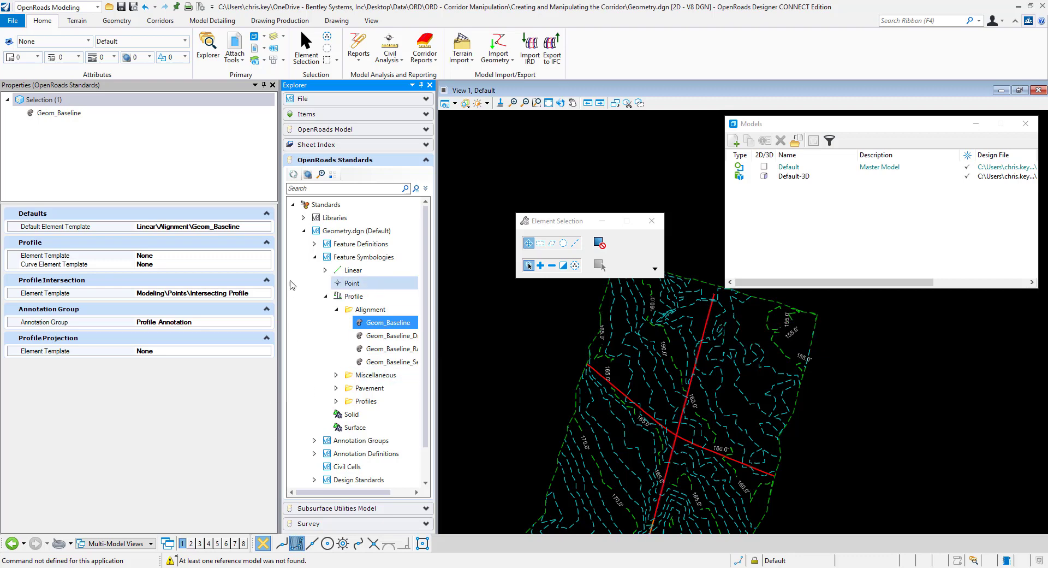
Step: Locate the Profile Annotation group among the linear profile annotation groups of Geometry.dgn and view its properties
click(315, 257)
click(314, 269)
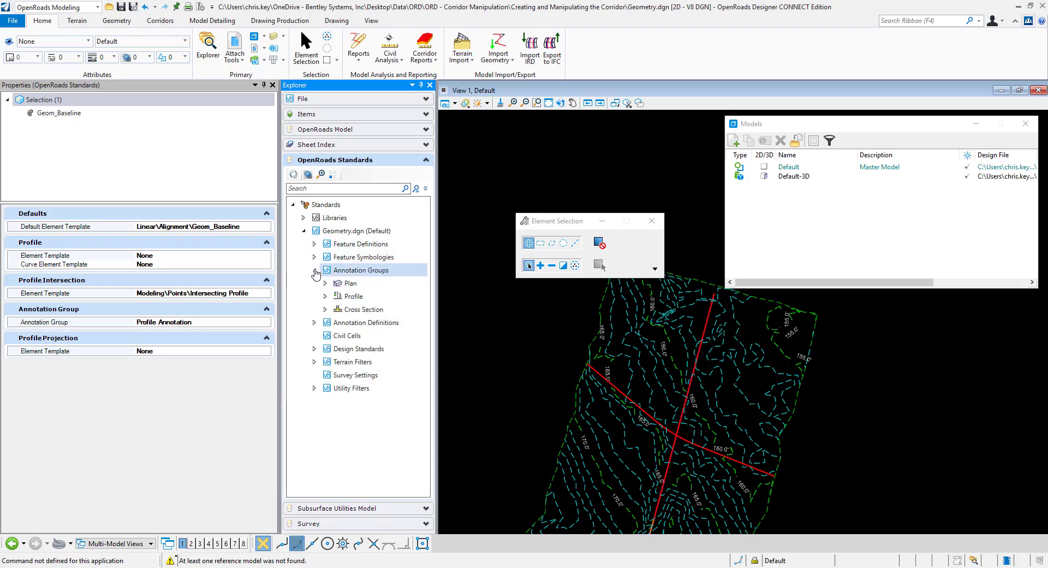
click(325, 296)
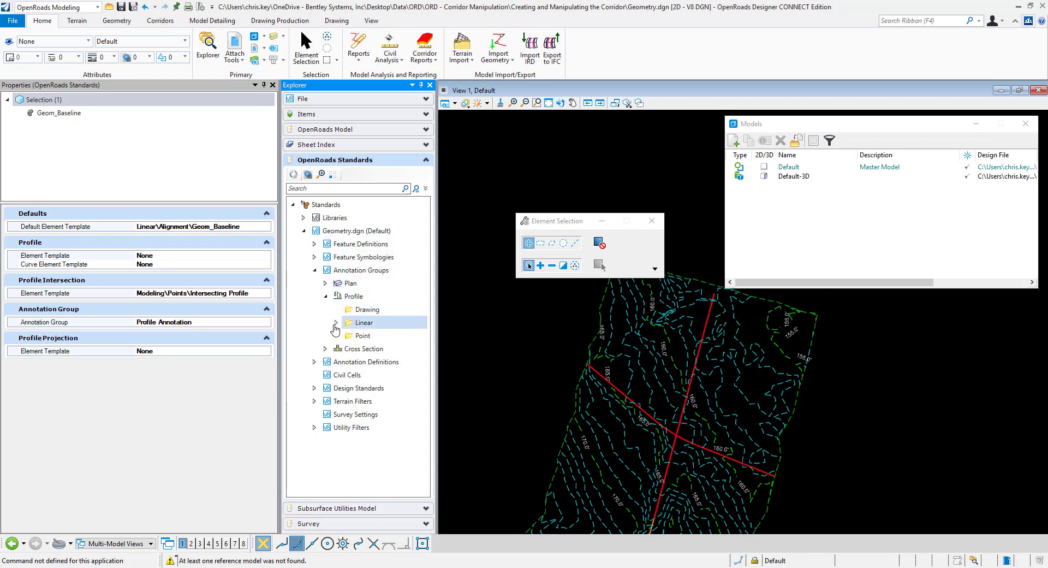
click(337, 322)
click(380, 337)
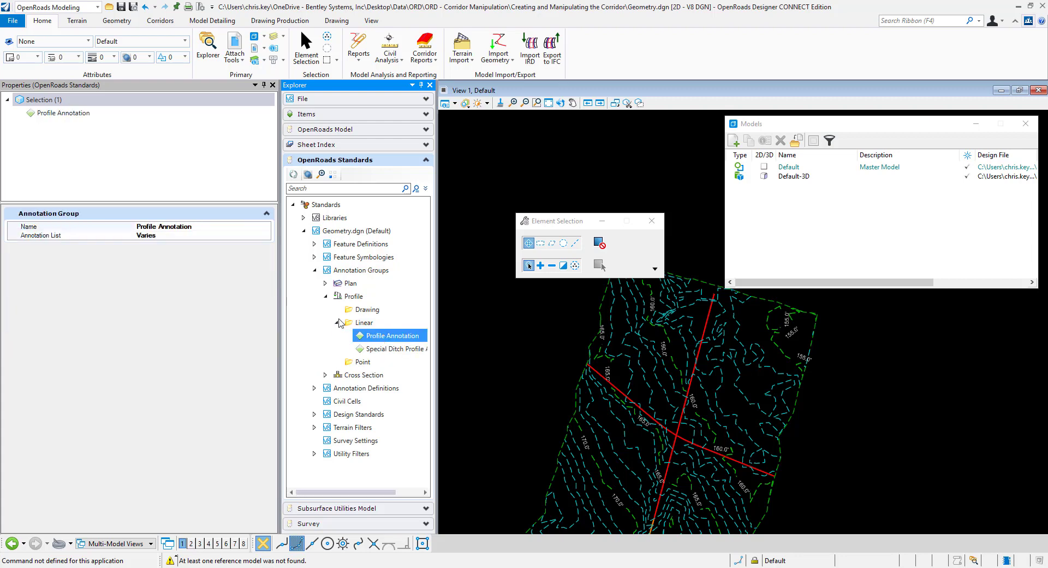
Step: Open the Profile Annotation group's annotation list and inspect the settings of Profile Strip Grade Annotation
click(265, 235)
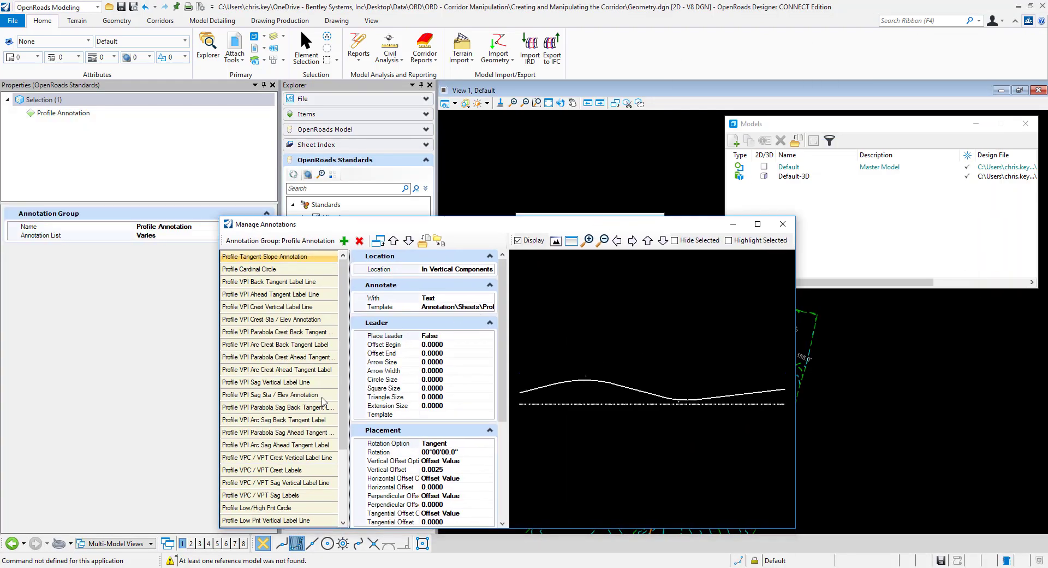
drag(344, 451, 344, 519)
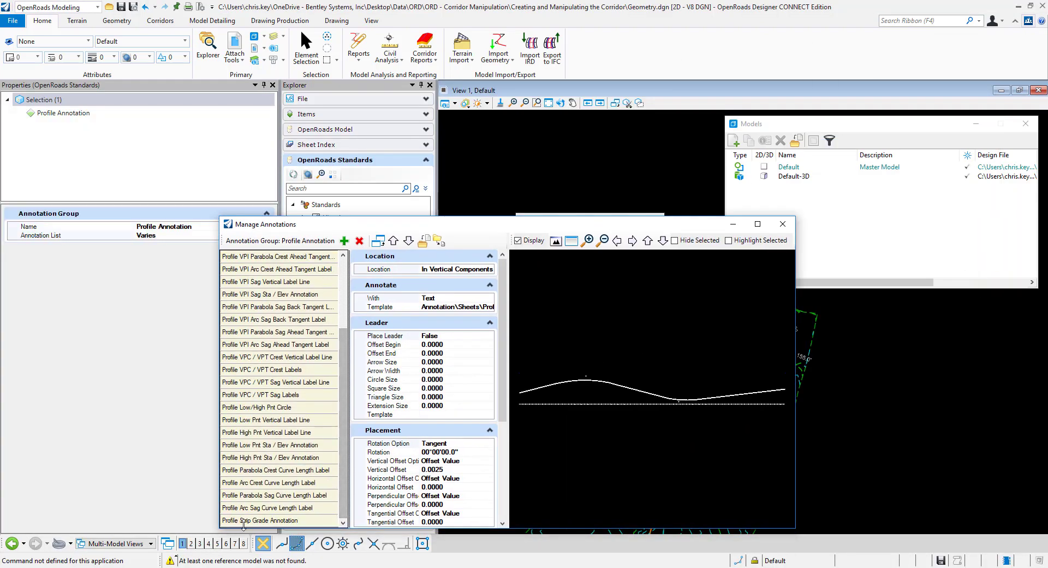
click(273, 521)
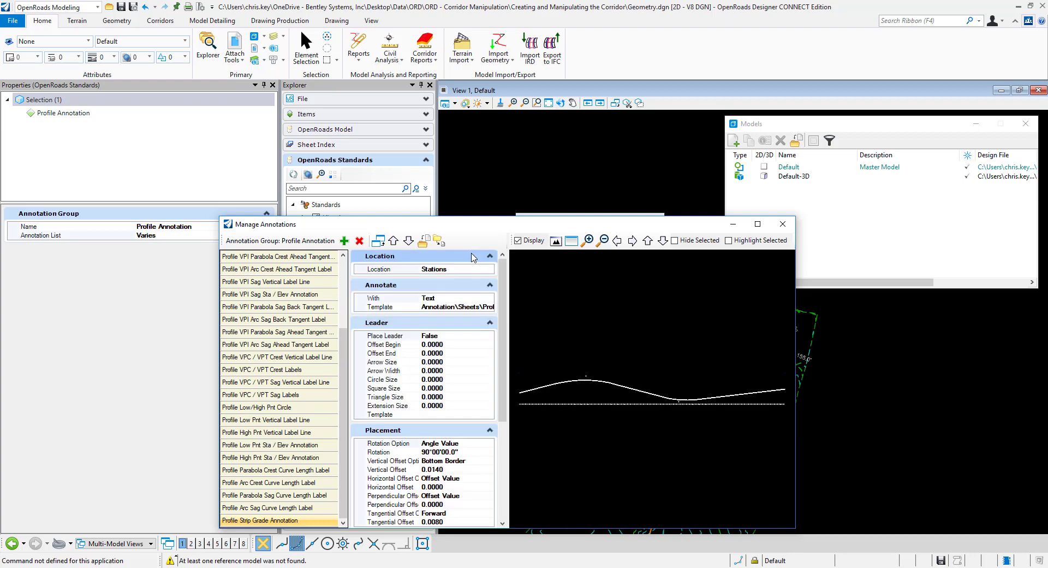
Step: Set the station interval of Profile Strip Grade Annotation to 25 and close the annotation manager
click(436, 269)
click(490, 269)
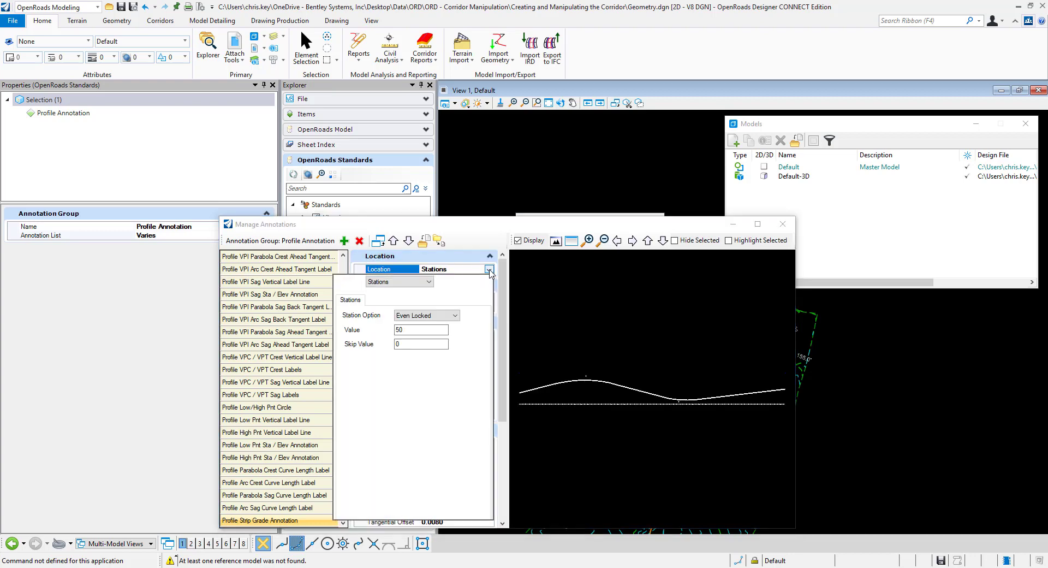
double_click(411, 330)
key(shift+Tab)
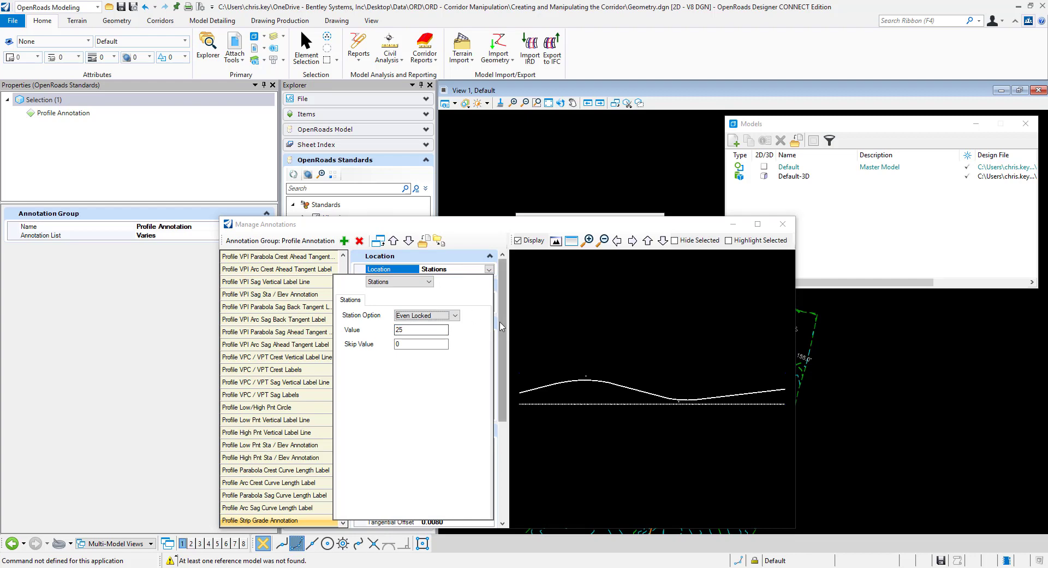
click(503, 494)
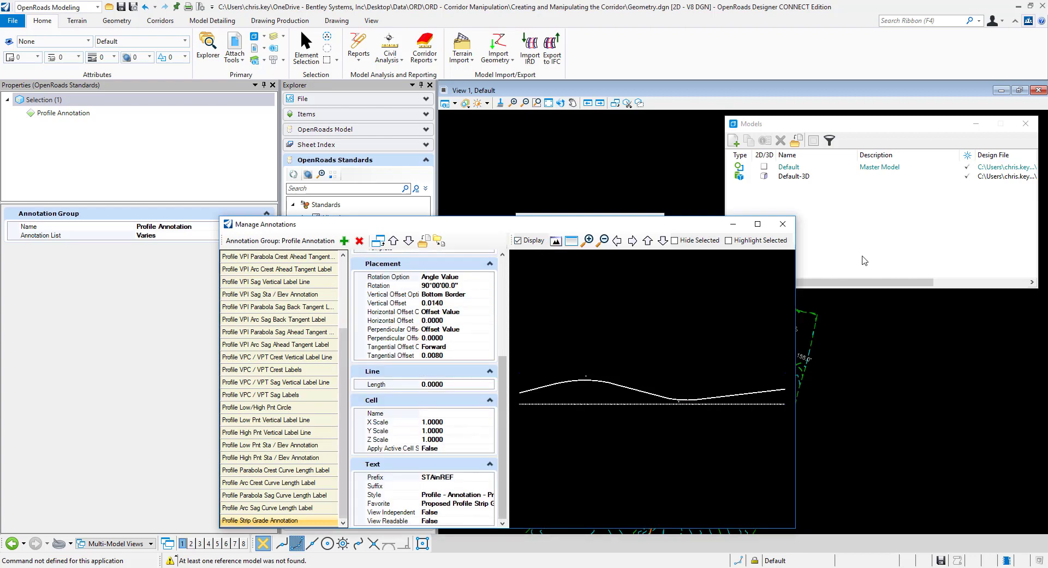
click(783, 223)
Step: Save the settings of Geometry.dgn and open the recent file Corridor-LondonRd - Copy.dgn
click(13, 20)
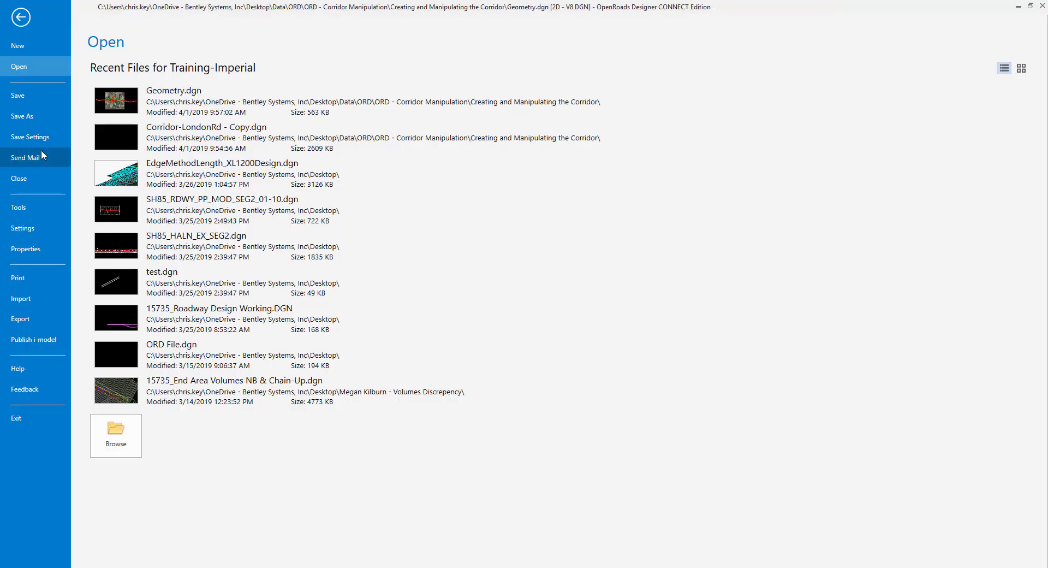
click(40, 138)
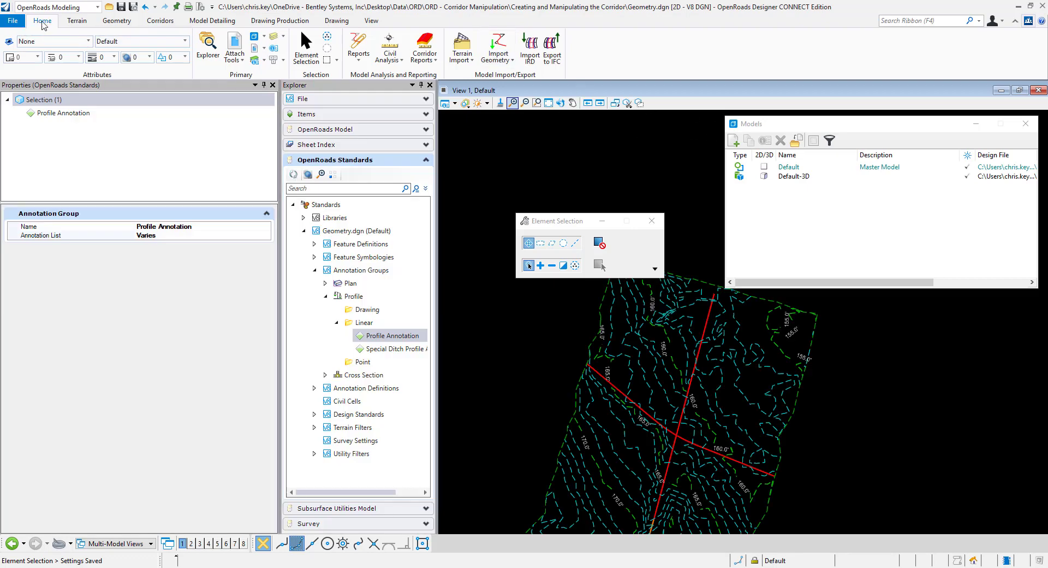
click(13, 22)
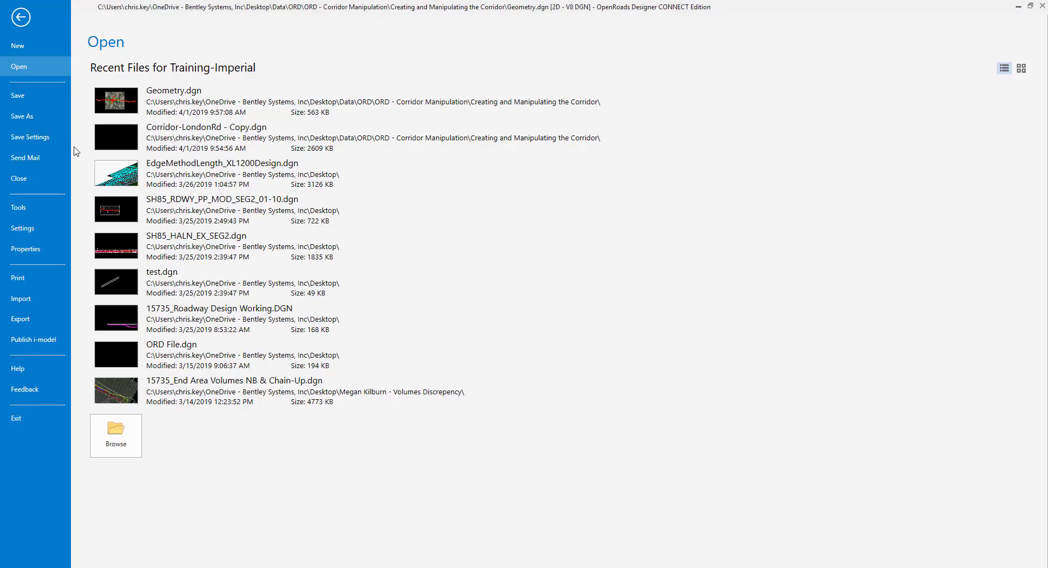
key(Escape)
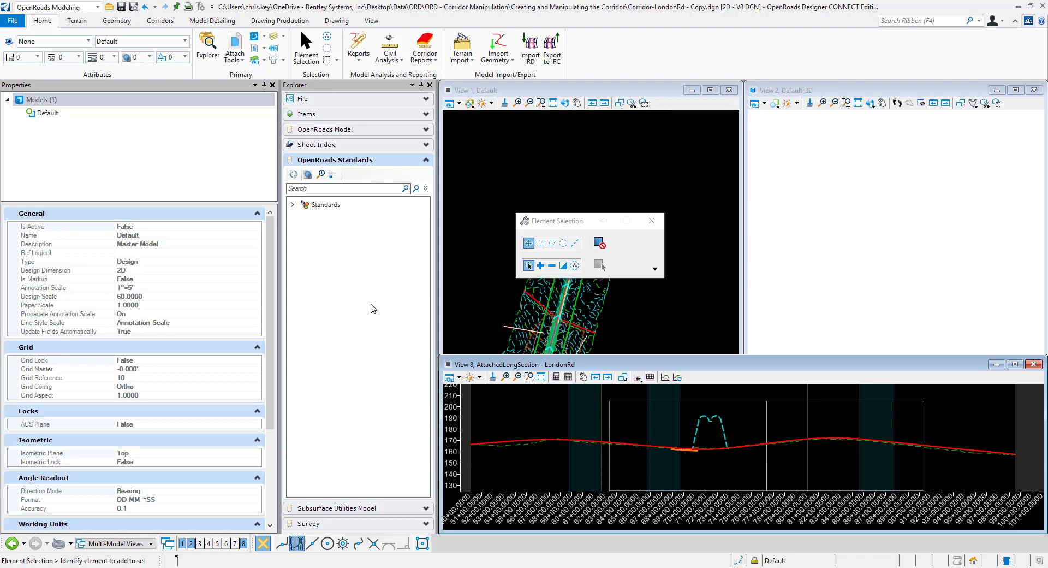
Step: Create a profile drawing and sheet from the LondonRd group's Profile 1 named boundary using the ANSI D_PROFILE drawing seed, opening the model
click(279, 21)
click(520, 49)
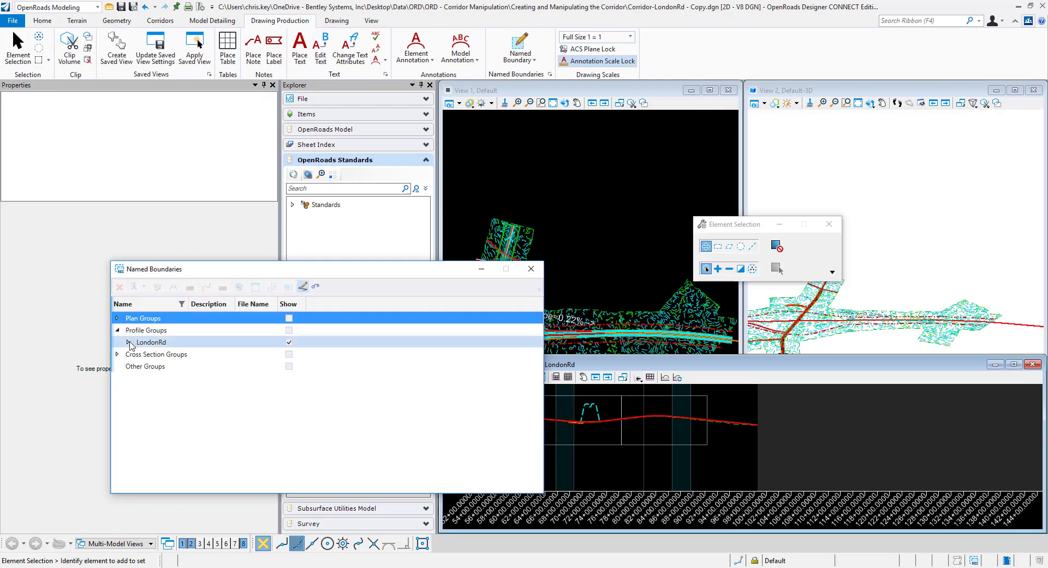
click(129, 342)
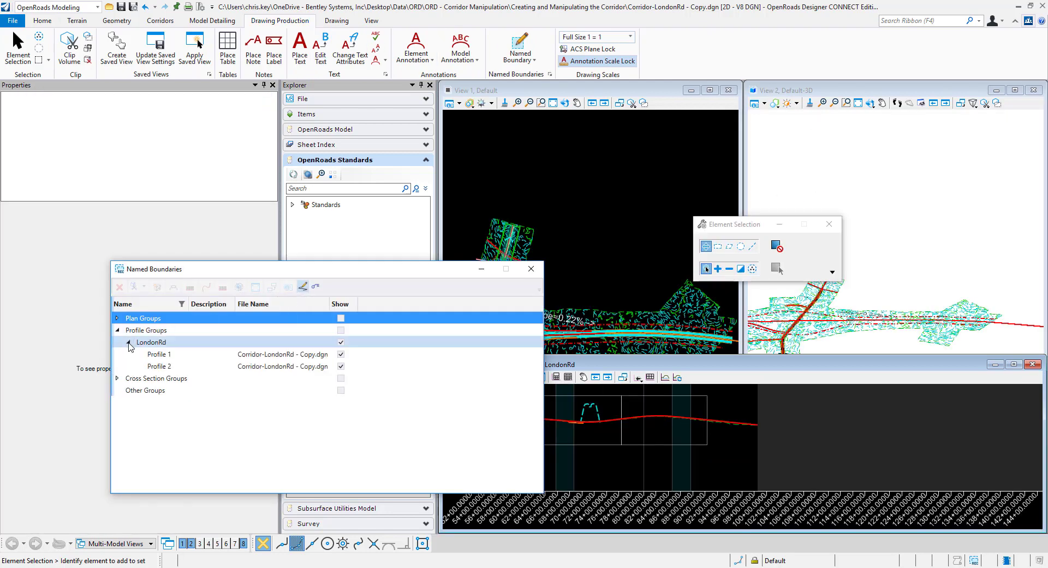
click(202, 355)
click(259, 356)
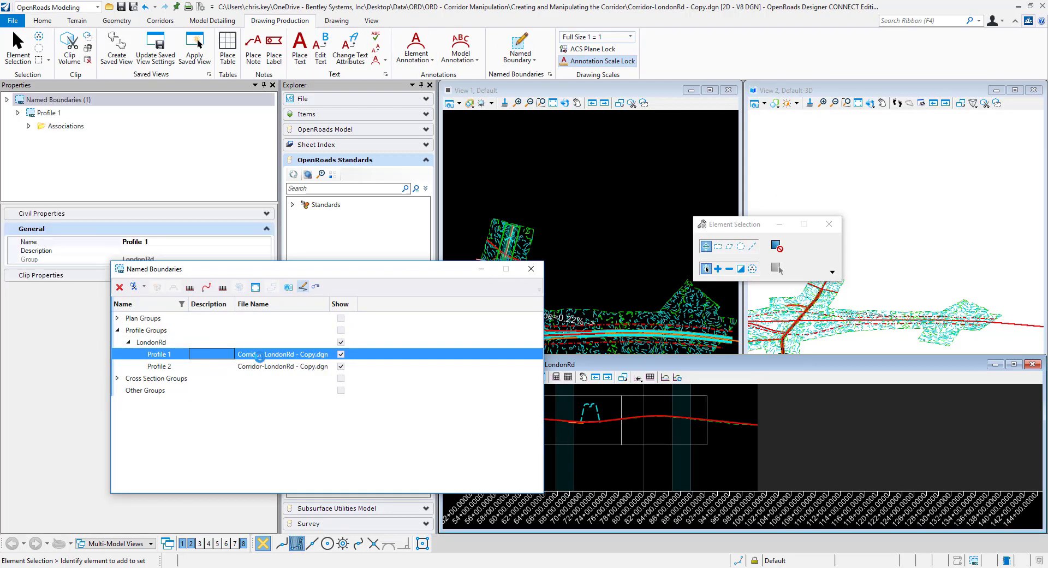
right_click(262, 358)
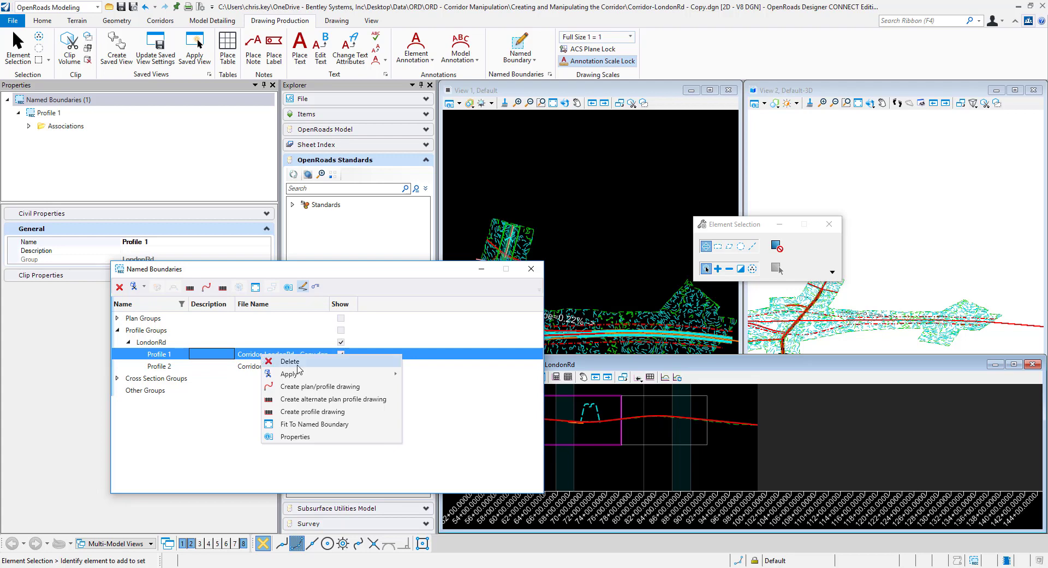
click(338, 413)
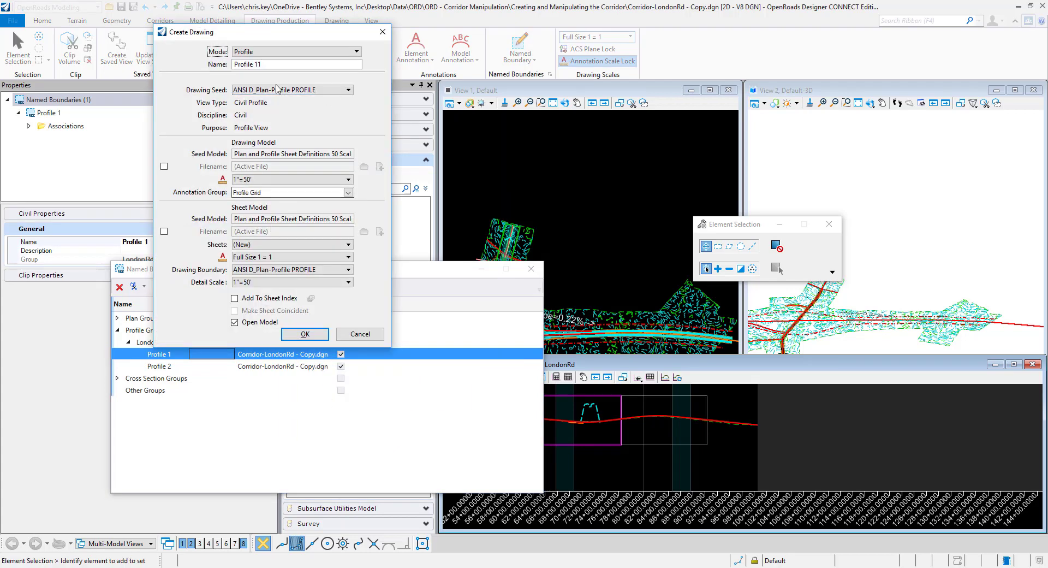
click(331, 91)
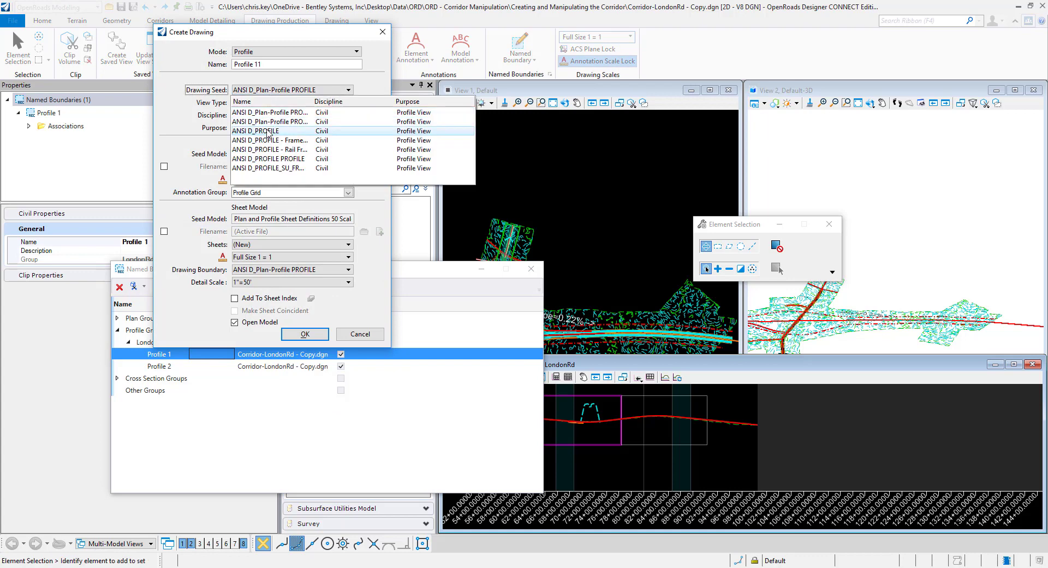
click(254, 131)
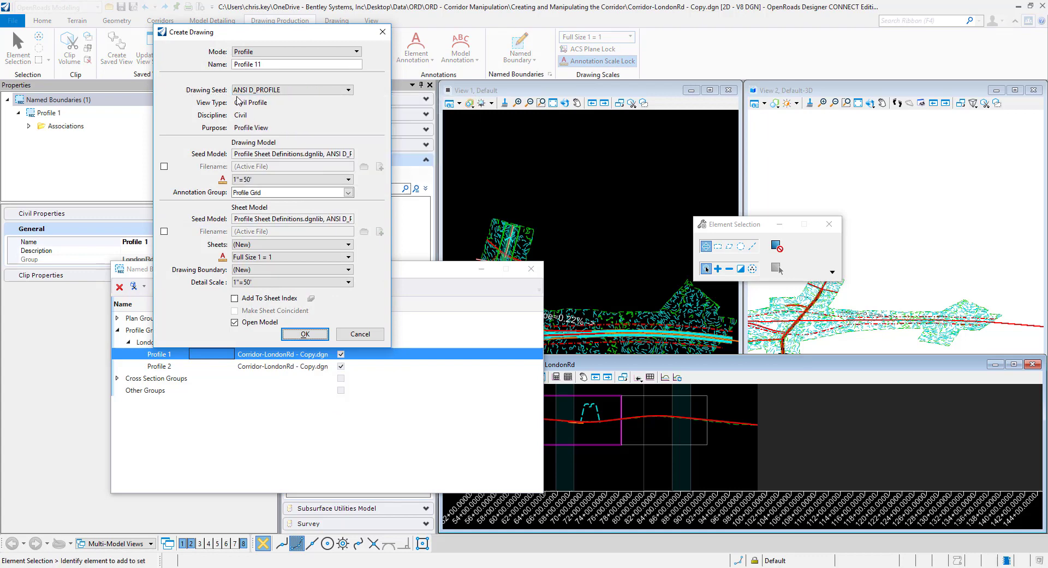
click(305, 334)
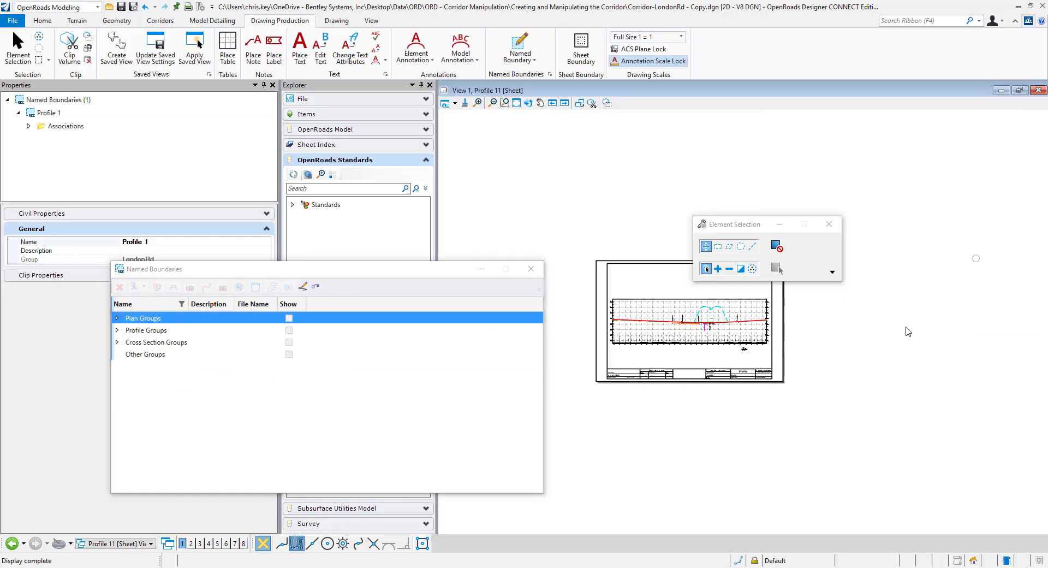
Step: Examine the spacing of the proposed and existing strip grade elevation annotations along the new sheet's station axis
scroll(695, 336, up, 5)
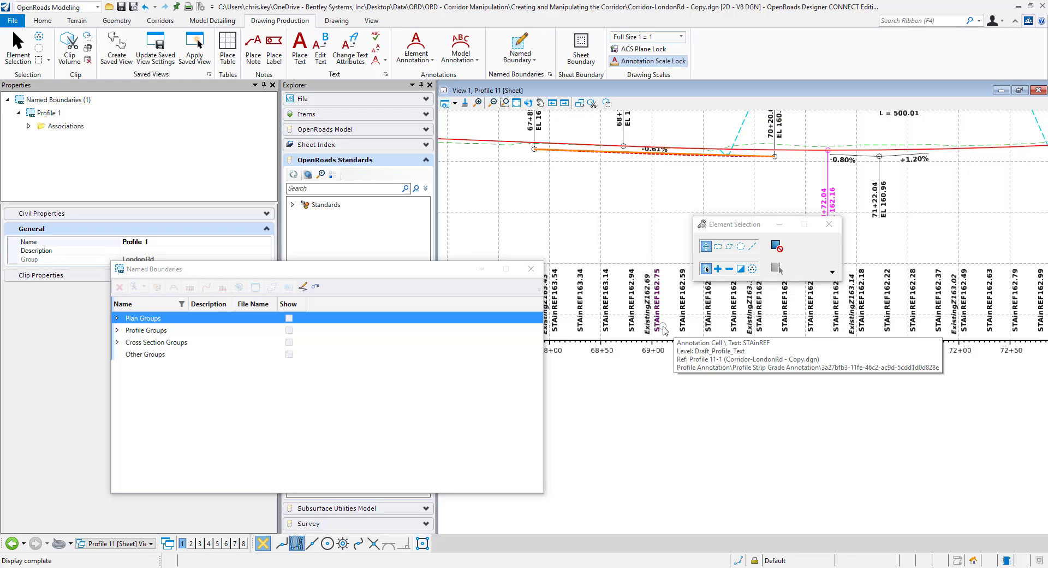
scroll(710, 328, up, 1)
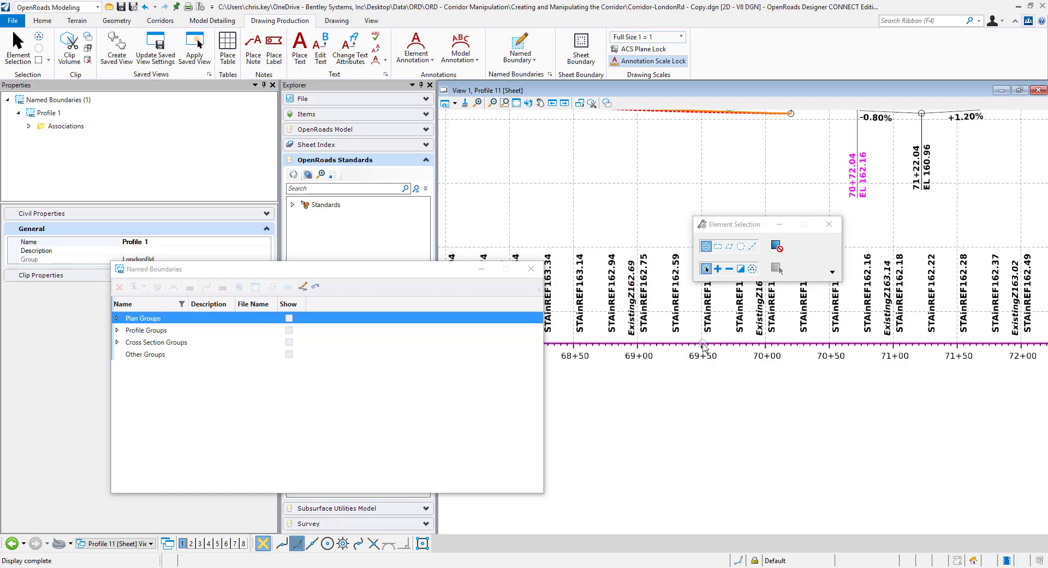
scroll(683, 359, down, 1)
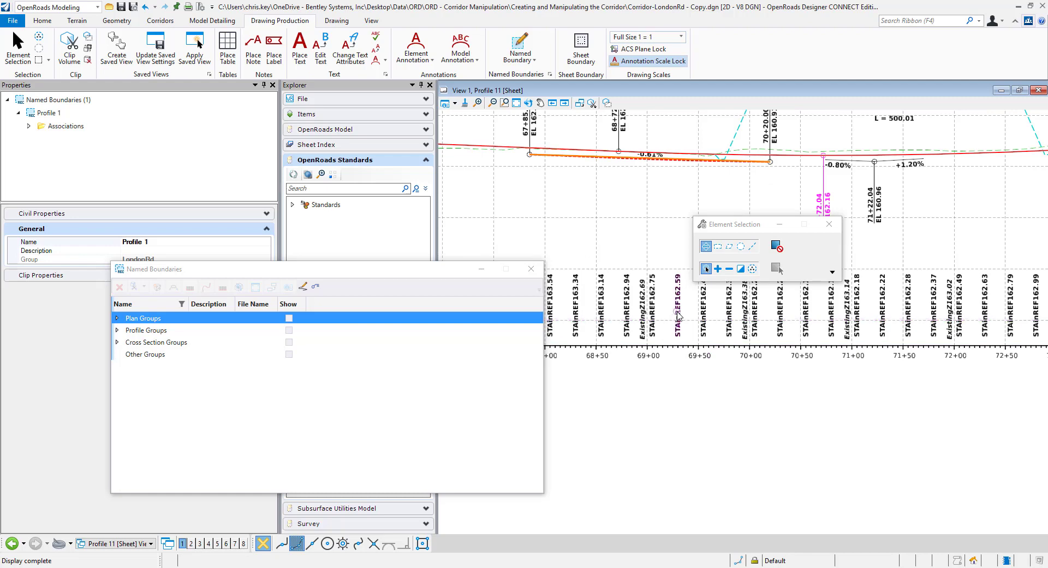